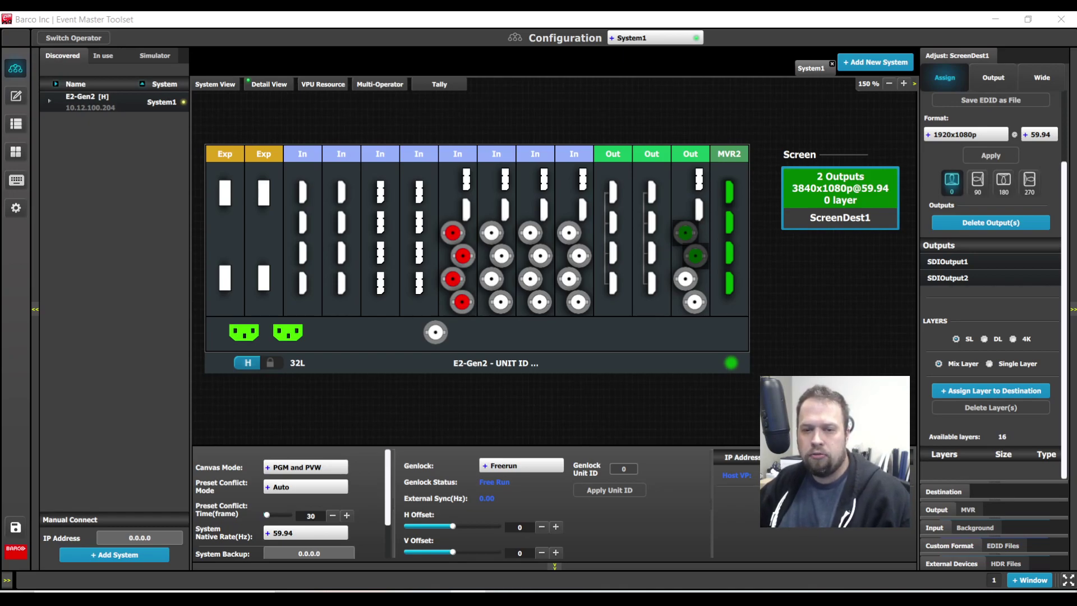
Check ScreenDest1's input list and the Programming view, then return to Configuration
click(941, 528)
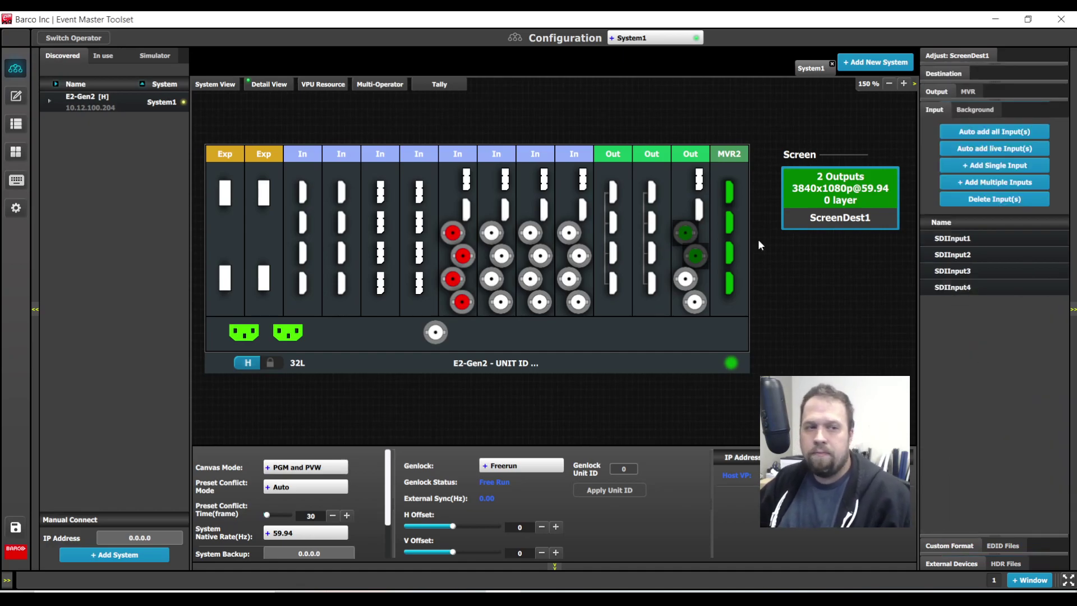
click(16, 97)
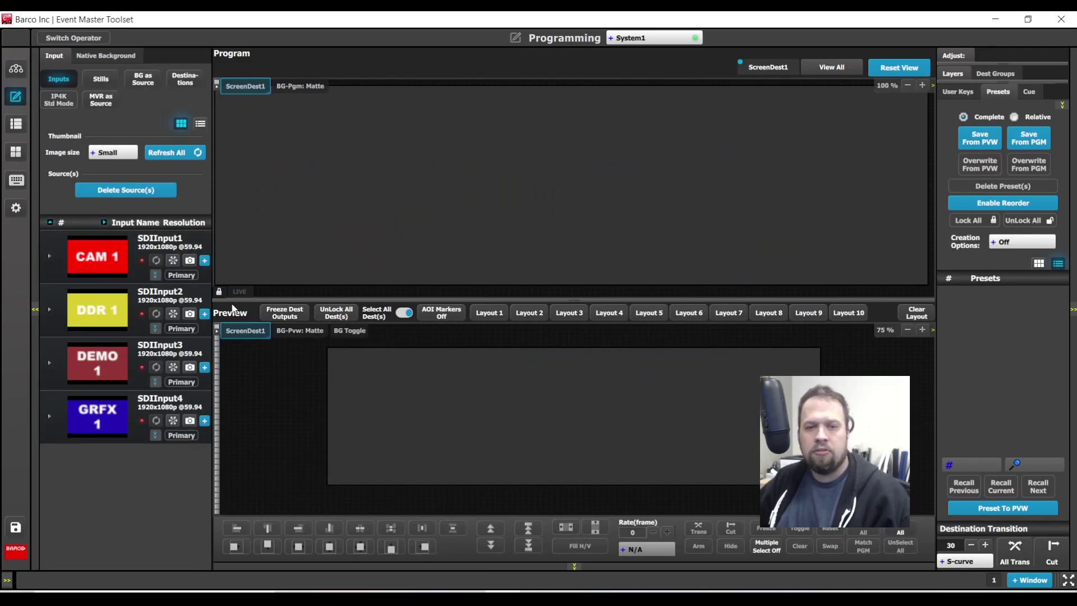
click(16, 69)
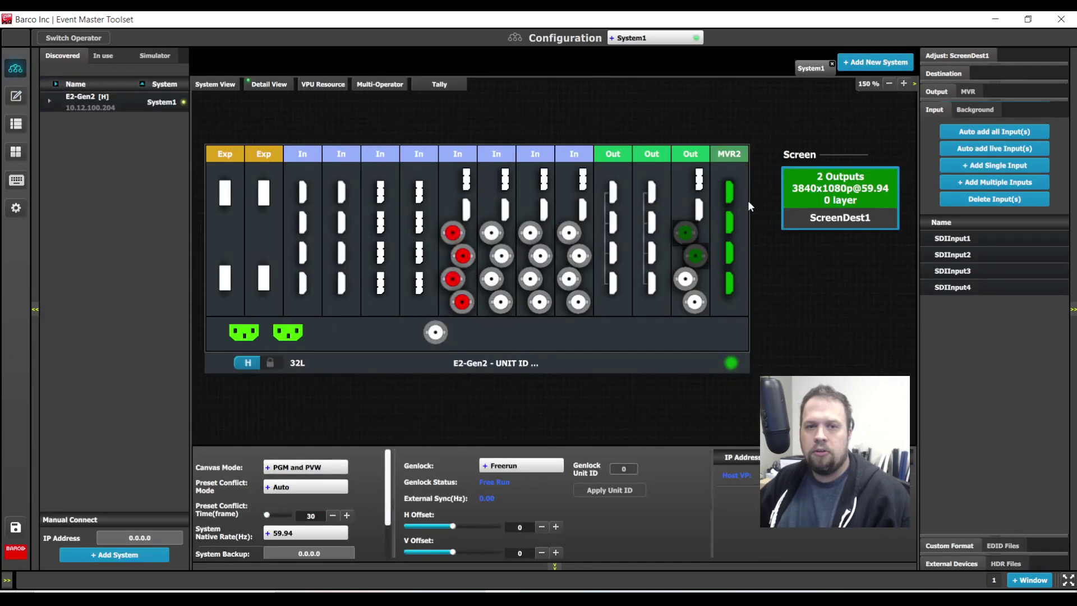
Assign one mix layer to ScreenDest1 and switch to the Programming page
click(956, 56)
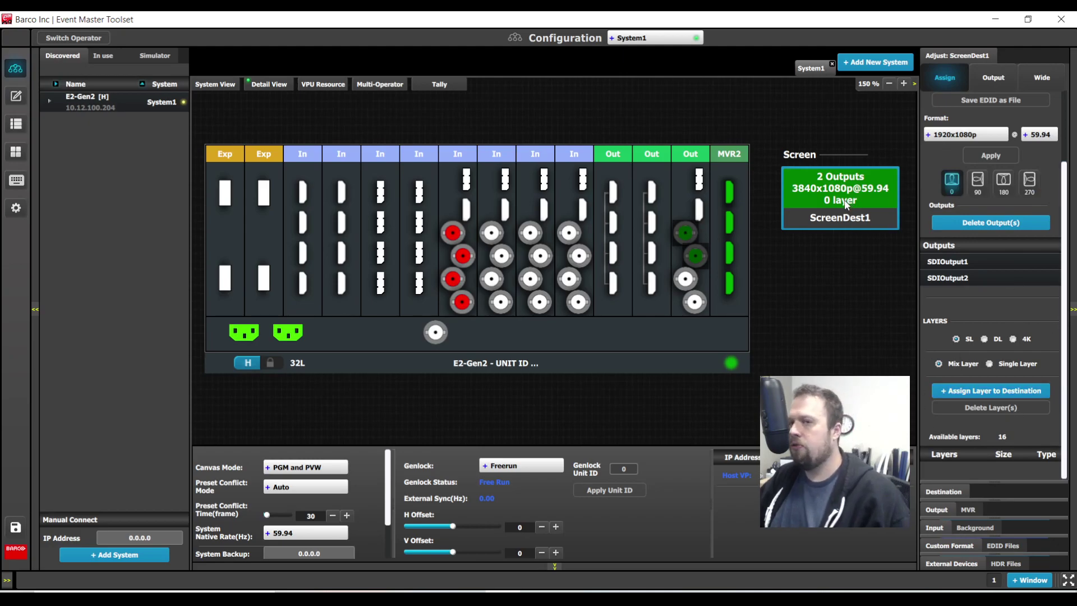
click(983, 391)
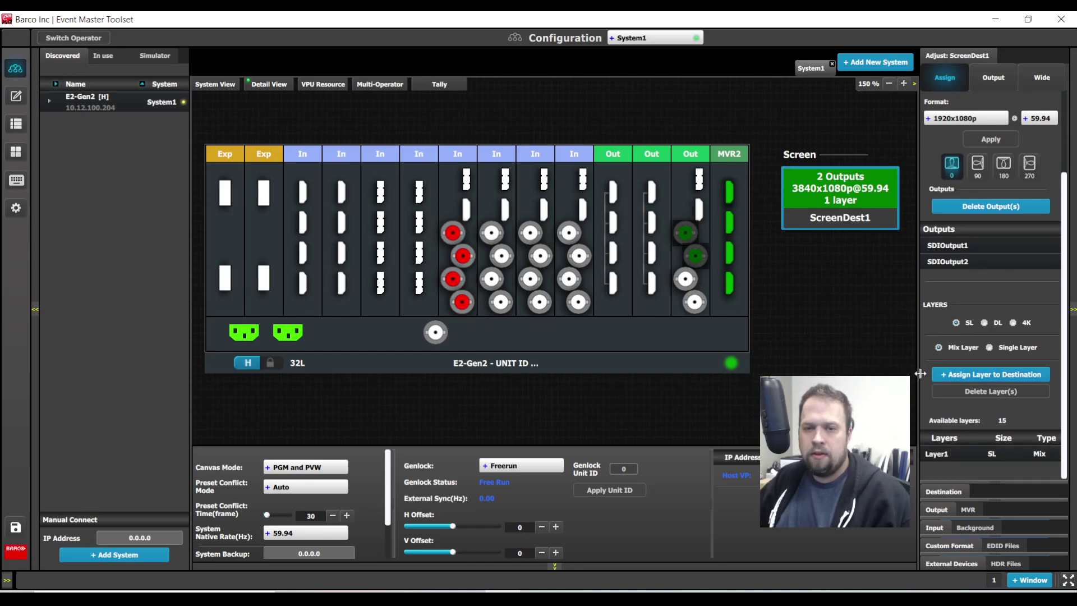
click(17, 98)
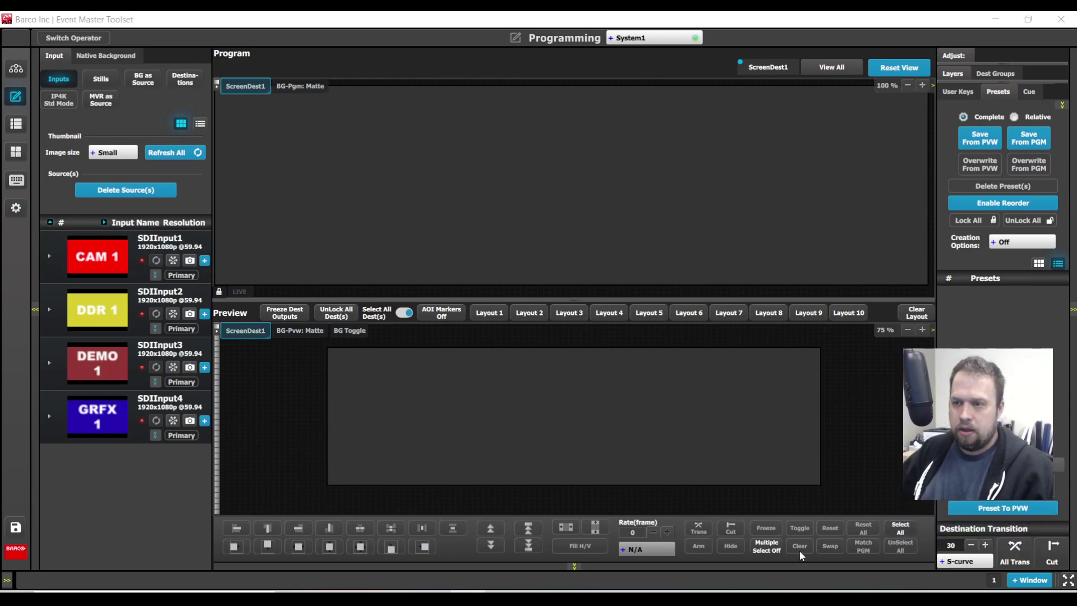
Place CAM 1 in Preview as a smaller PIP and zoom Program to 75%
click(190, 260)
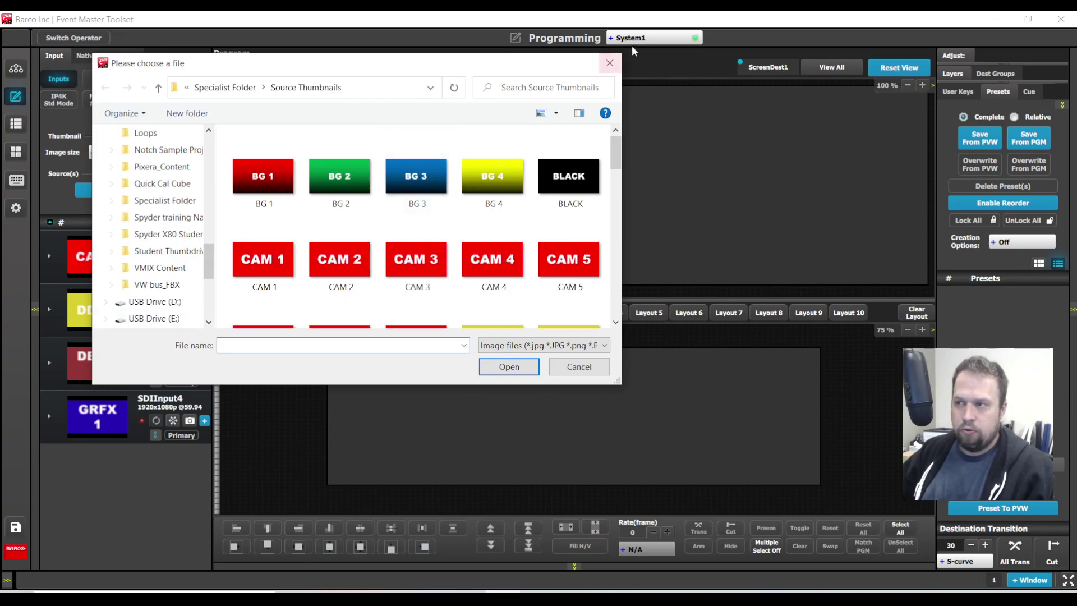
click(609, 63)
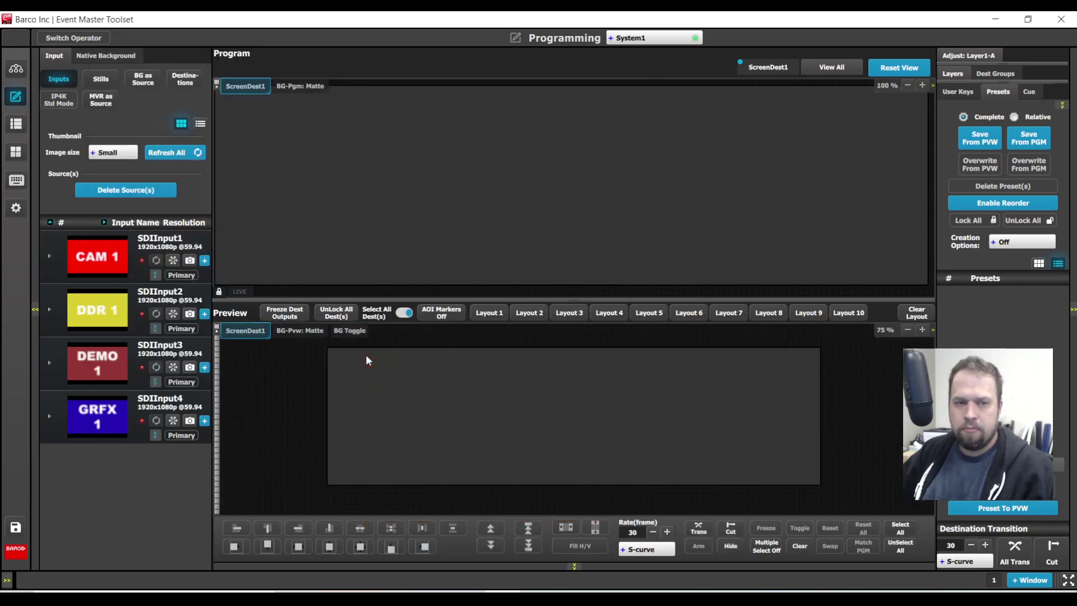
click(367, 361)
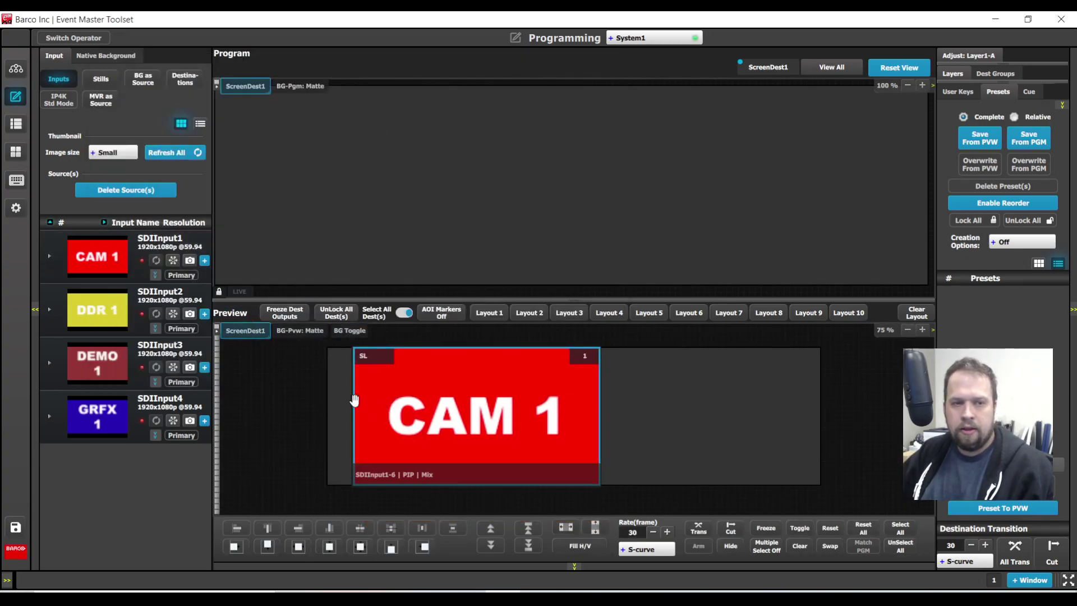
drag(355, 400, 417, 407)
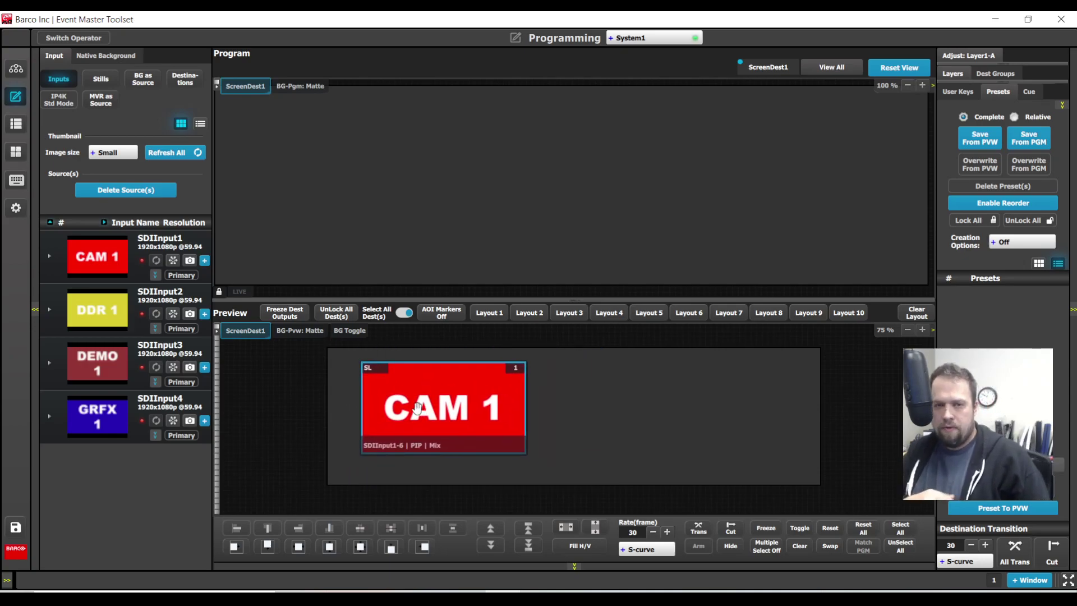
click(908, 85)
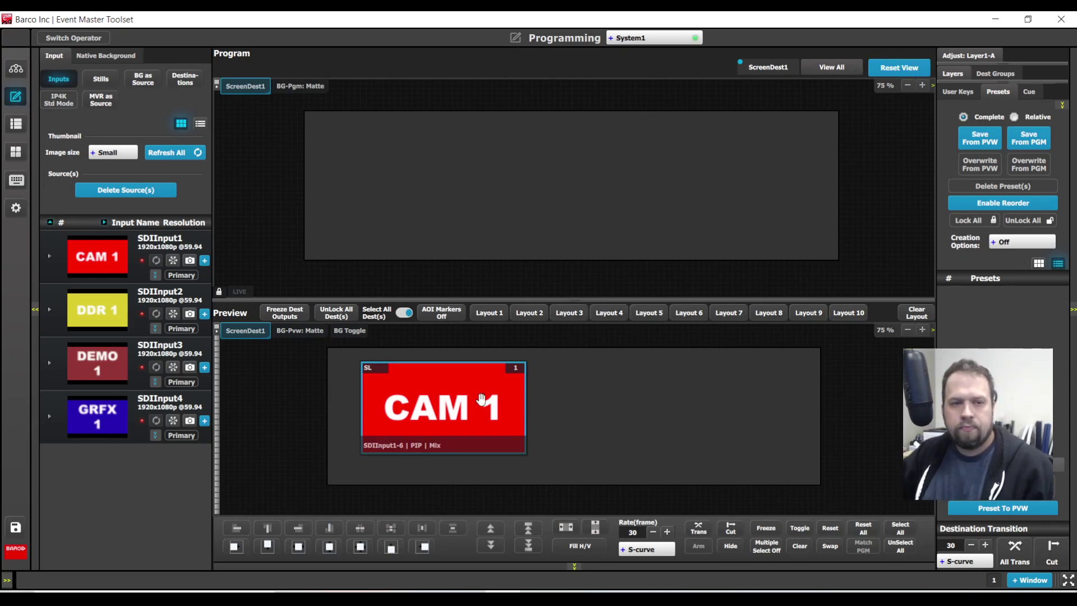
Open Adjust: Layer1-A for the CAM 1 layer and add a keyframe
click(473, 405)
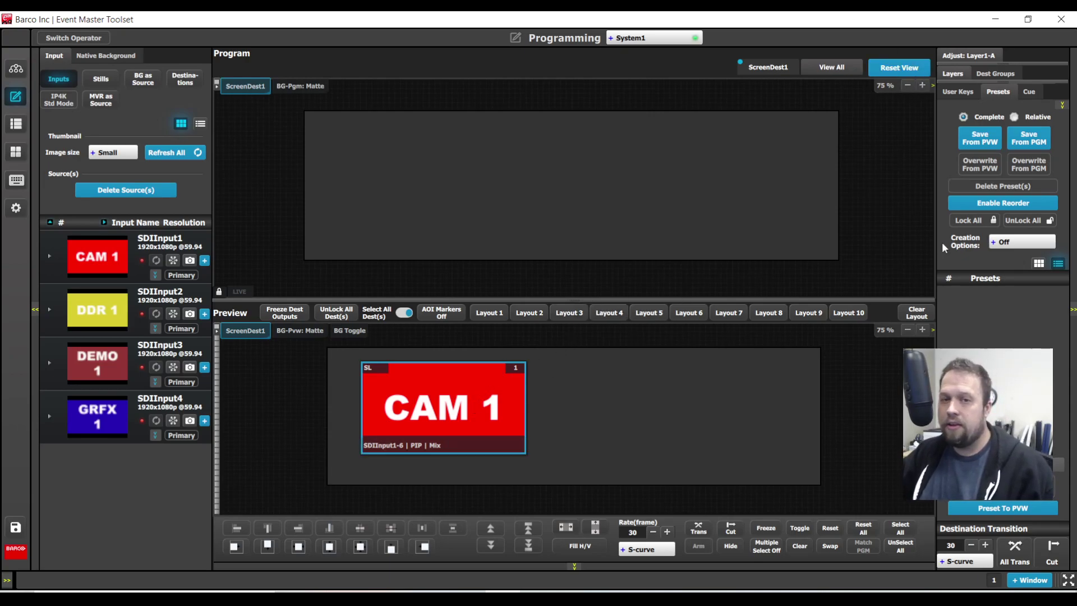
click(967, 56)
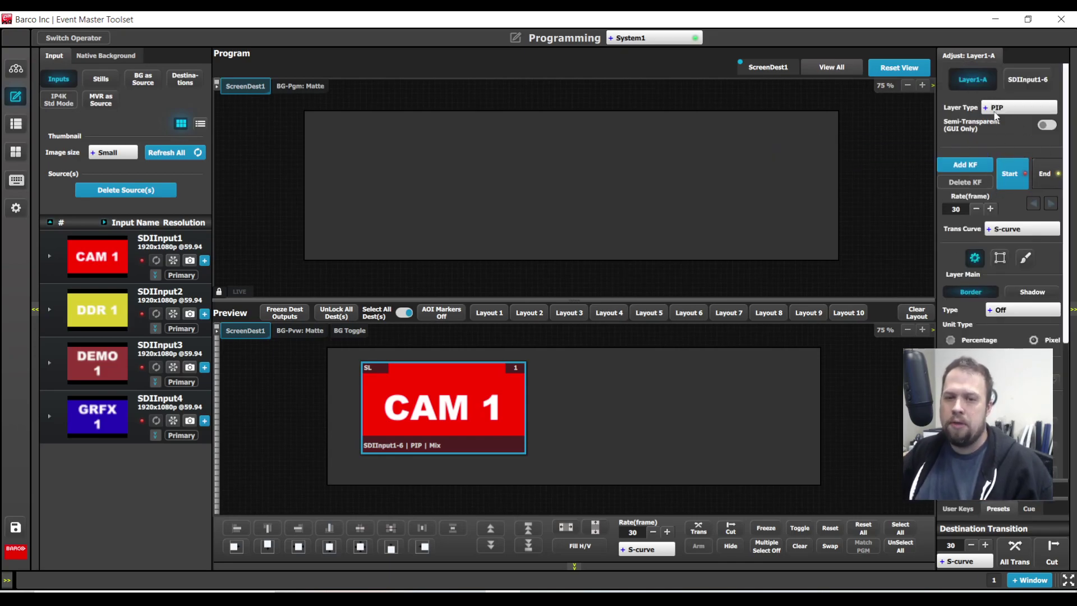
scroll(1004, 132, down, 1)
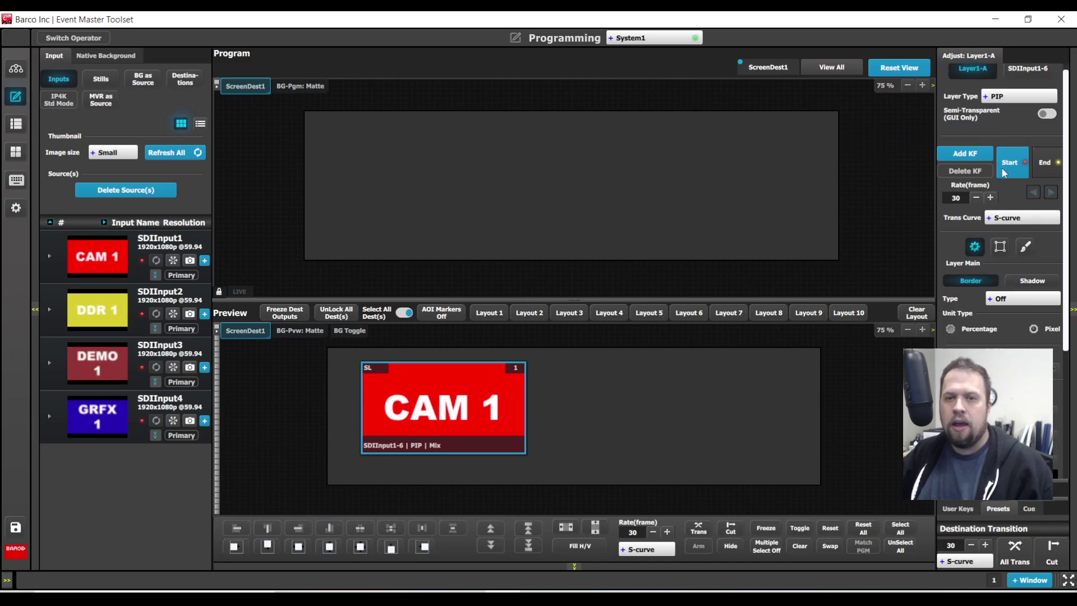
click(966, 160)
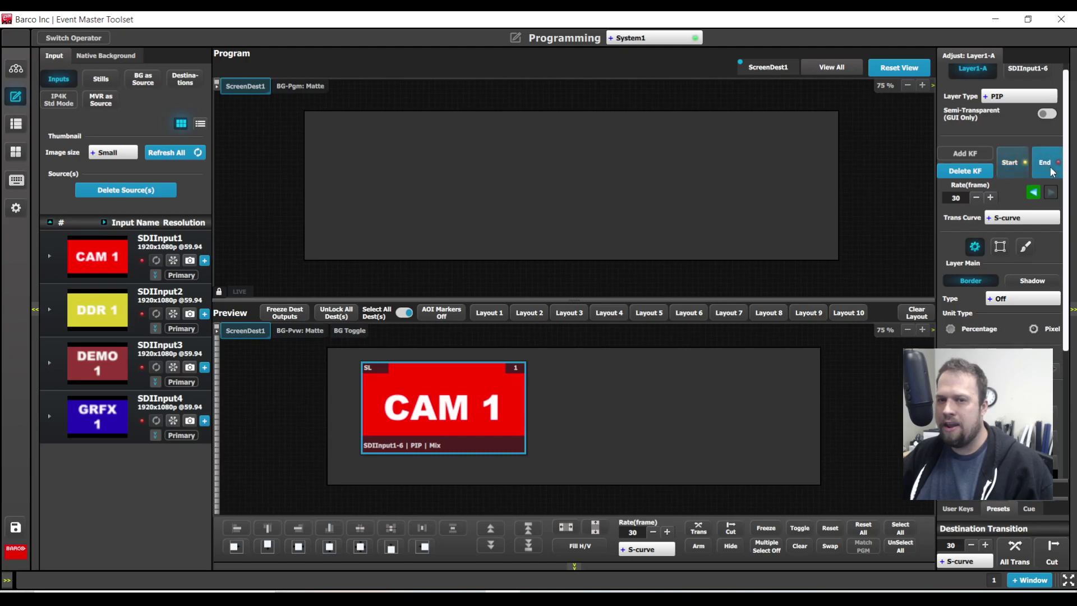
Set the Start keyframe to a small PIP at left and End to a large PIP at right
click(1024, 165)
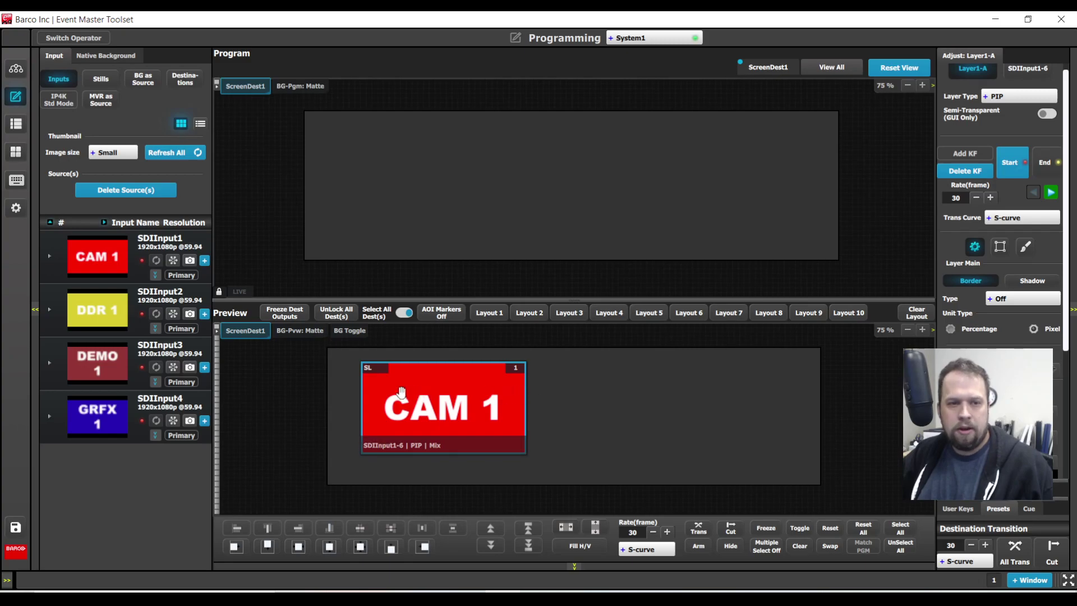
drag(362, 386, 377, 415)
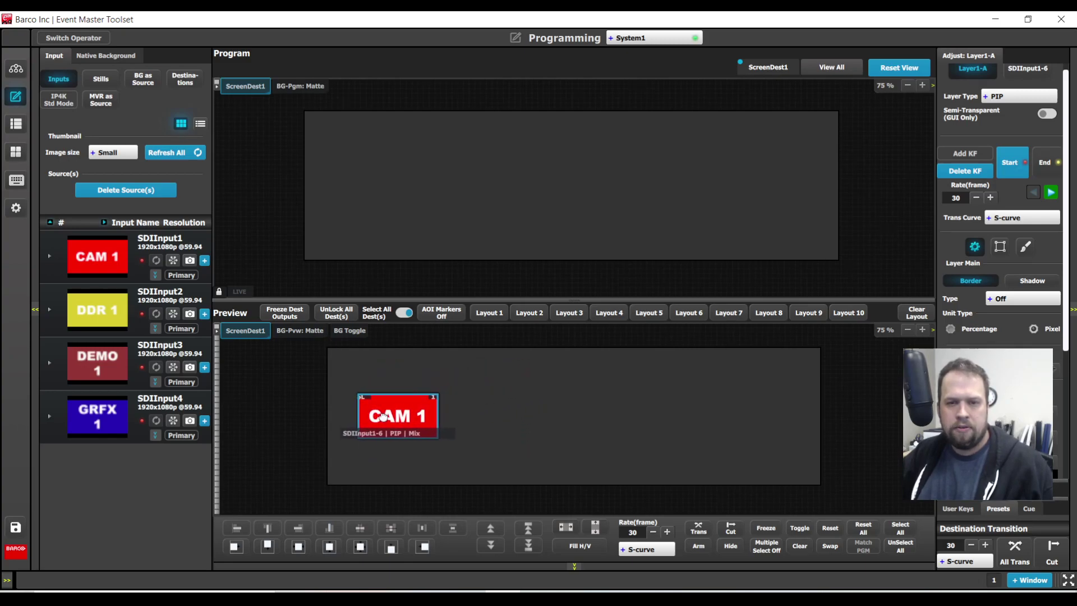
click(1045, 163)
drag(482, 416, 768, 430)
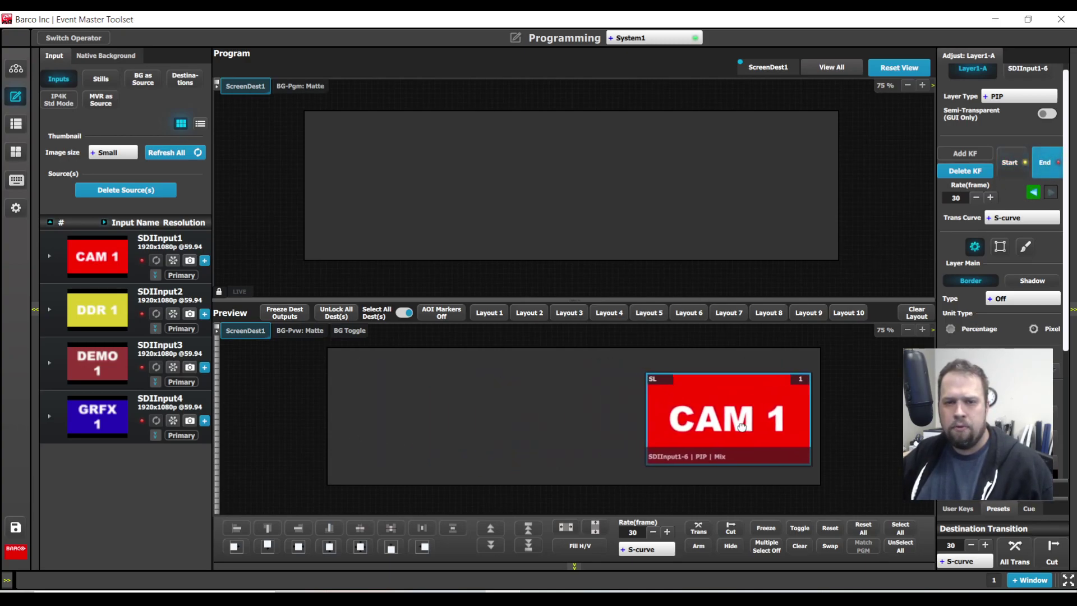
click(643, 420)
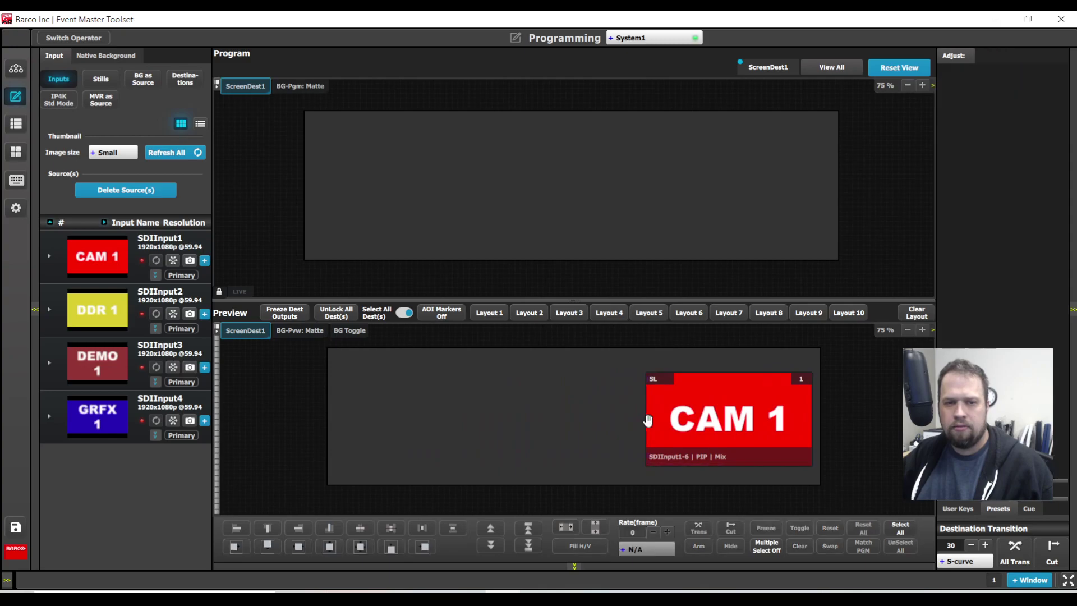
click(656, 424)
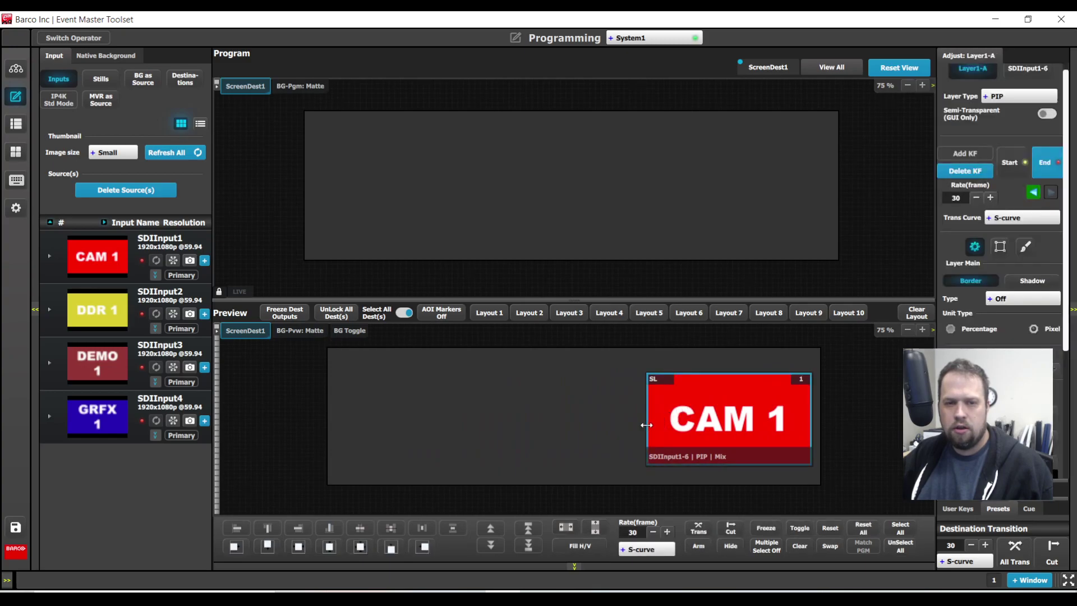
drag(645, 424, 568, 426)
drag(684, 420, 698, 403)
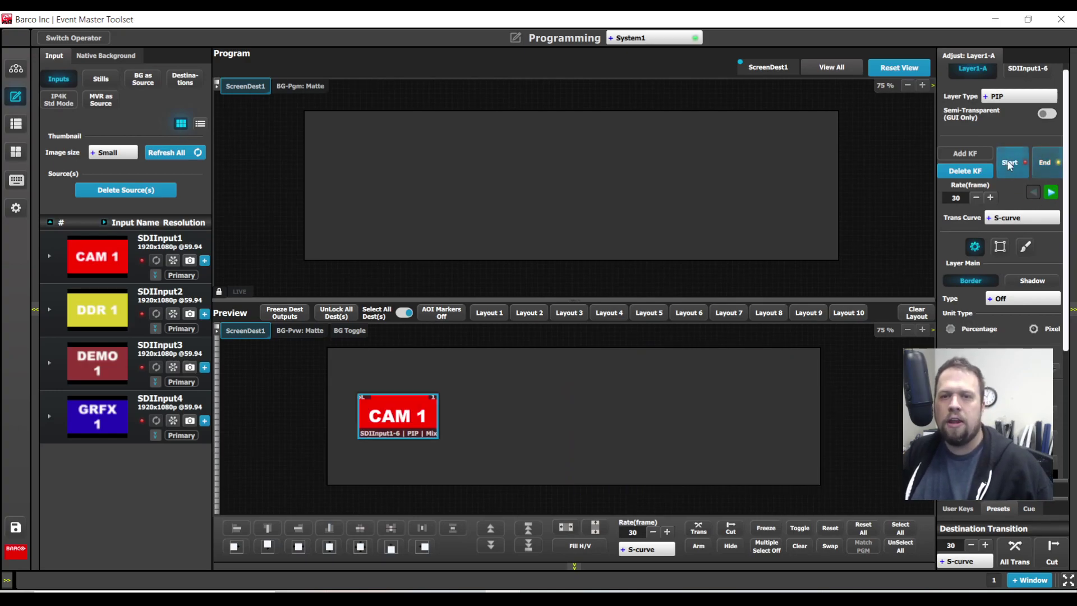
Test the Start/End keyframes, play the animation, and send the layer to Program
click(1012, 164)
click(1017, 164)
click(1014, 162)
click(1044, 163)
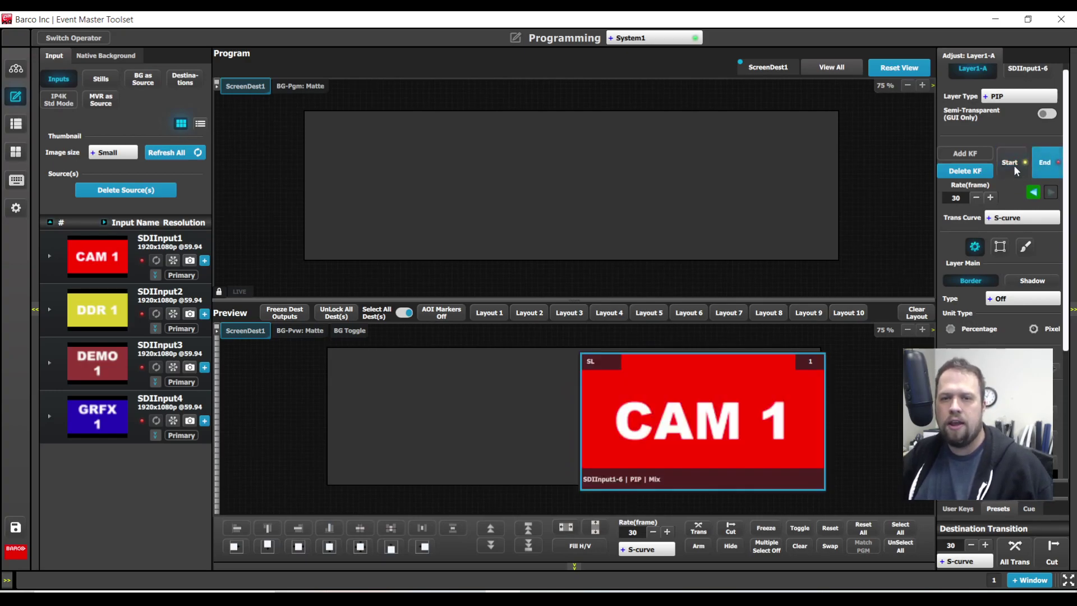
click(1013, 163)
click(1050, 193)
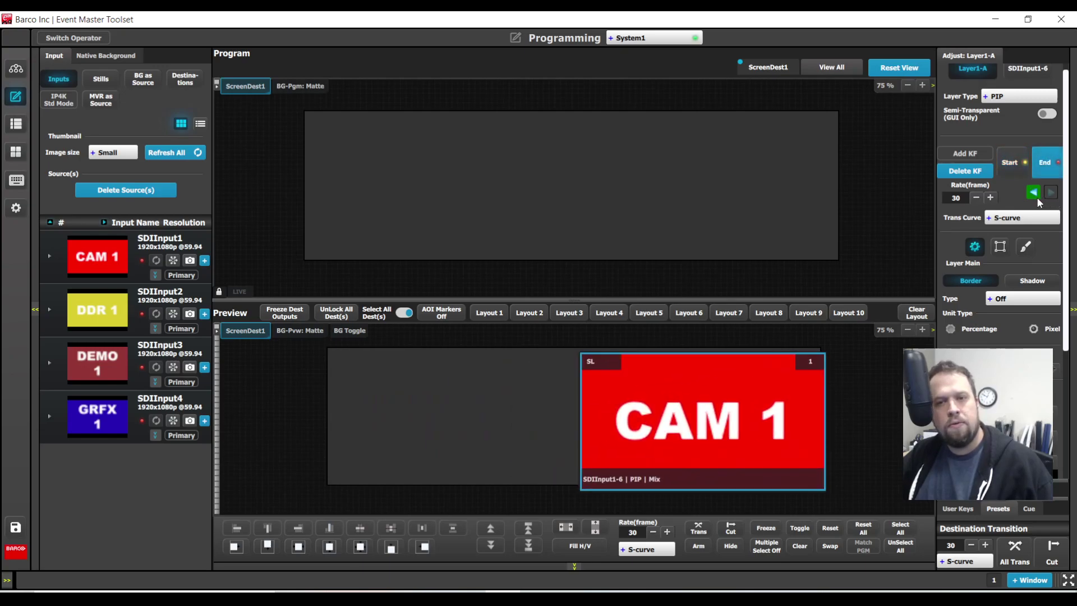
click(1015, 163)
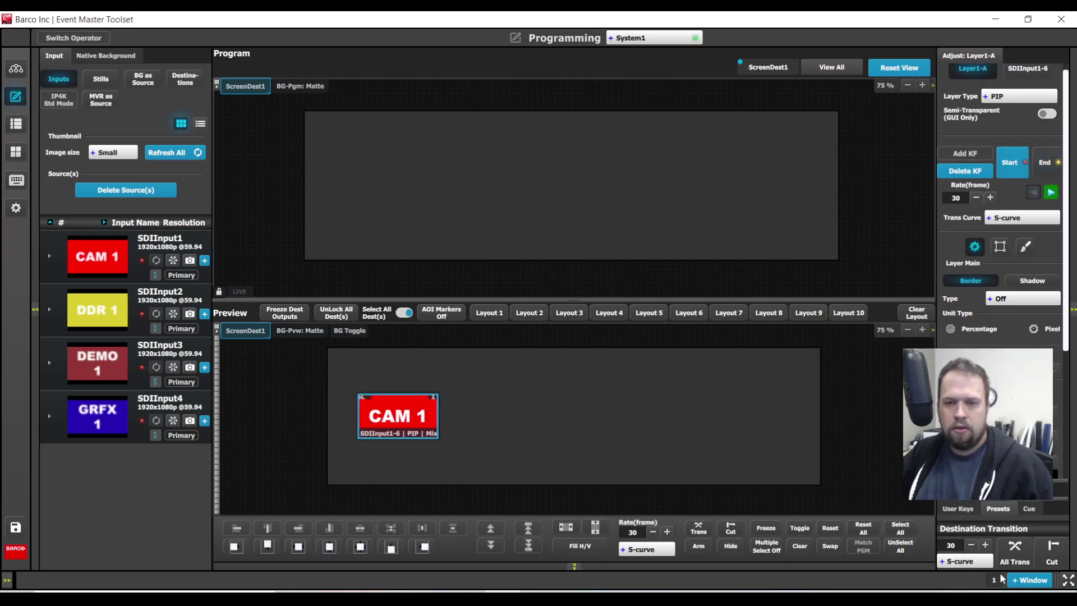
click(1016, 550)
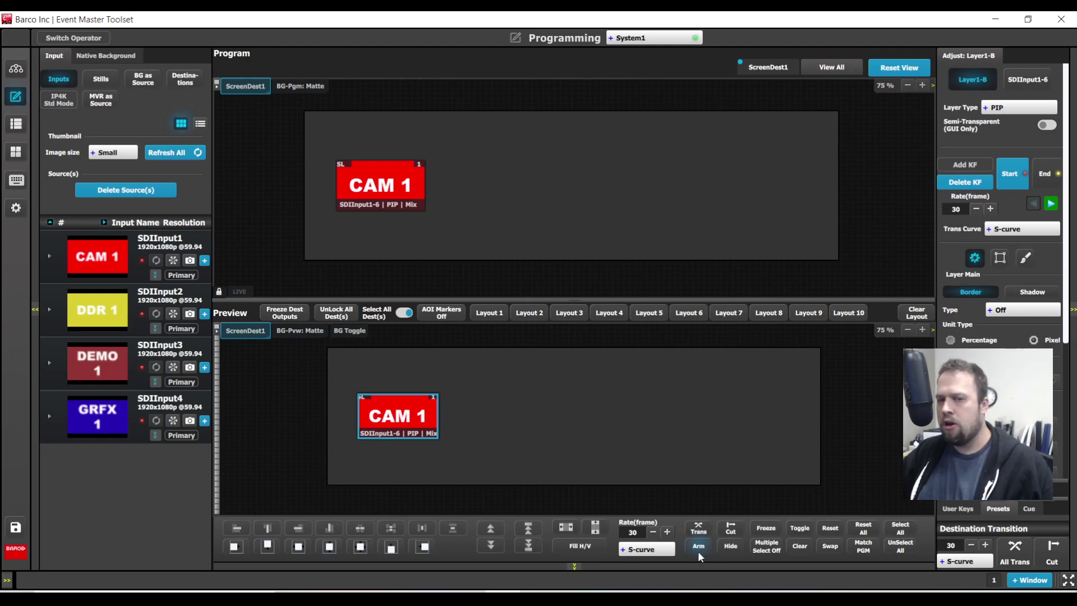
click(700, 547)
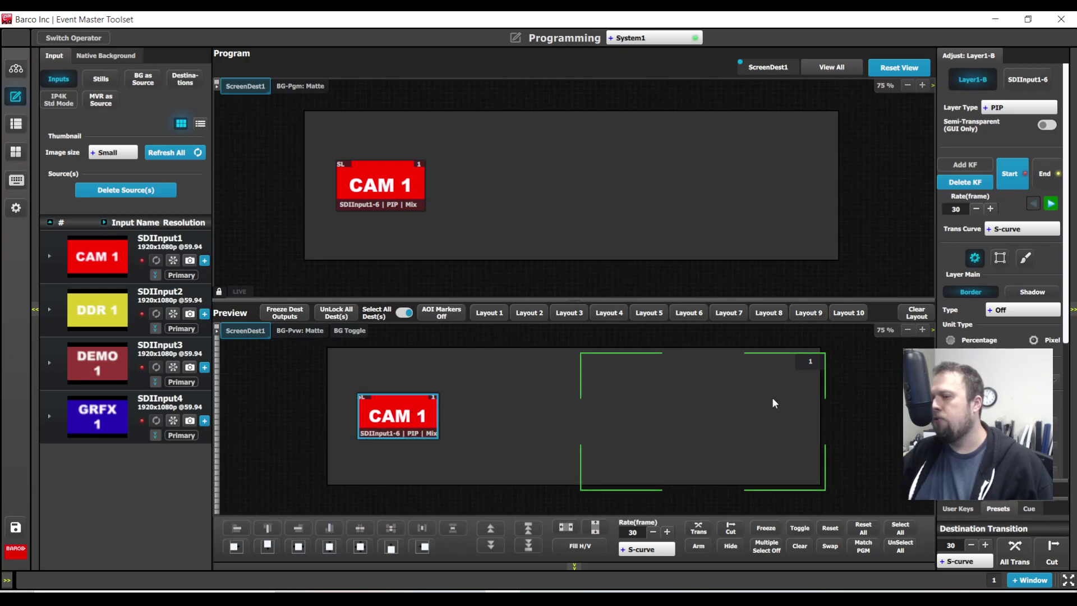
click(1015, 549)
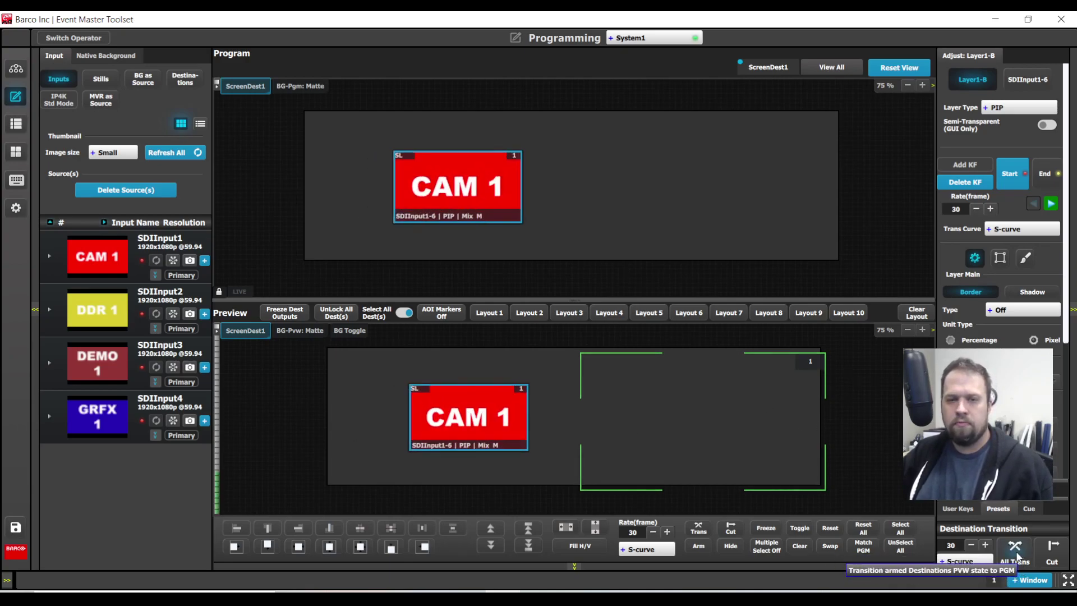
click(697, 546)
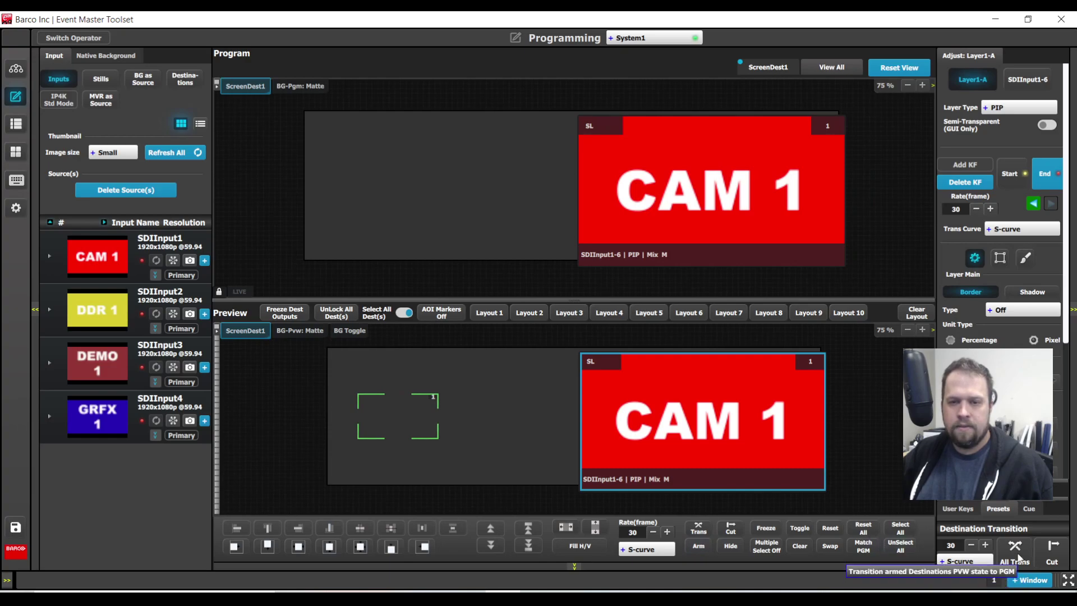
click(1017, 555)
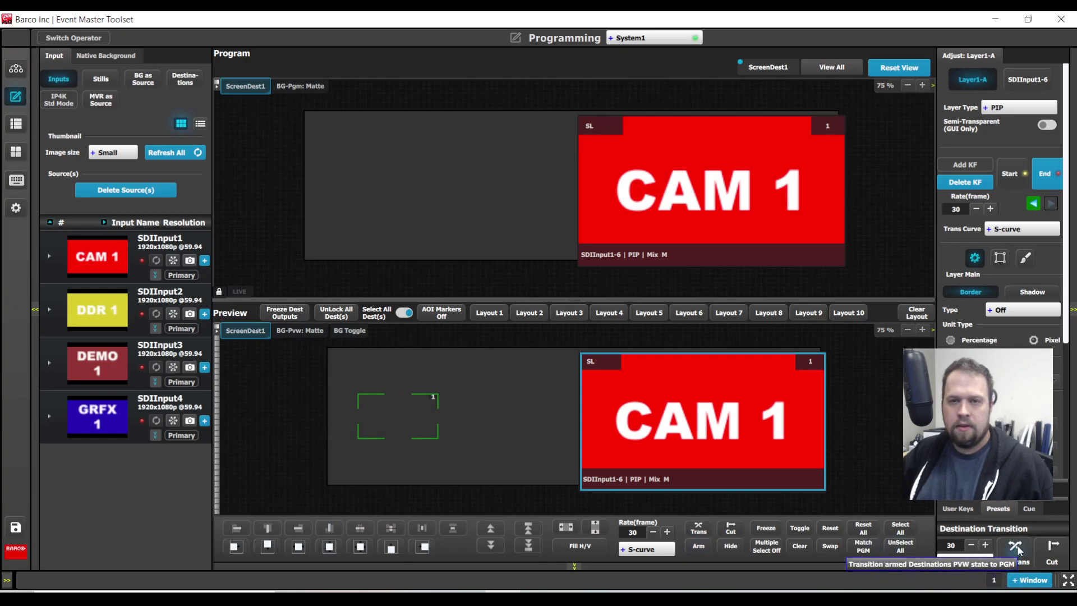
double_click(962, 211)
text(75)
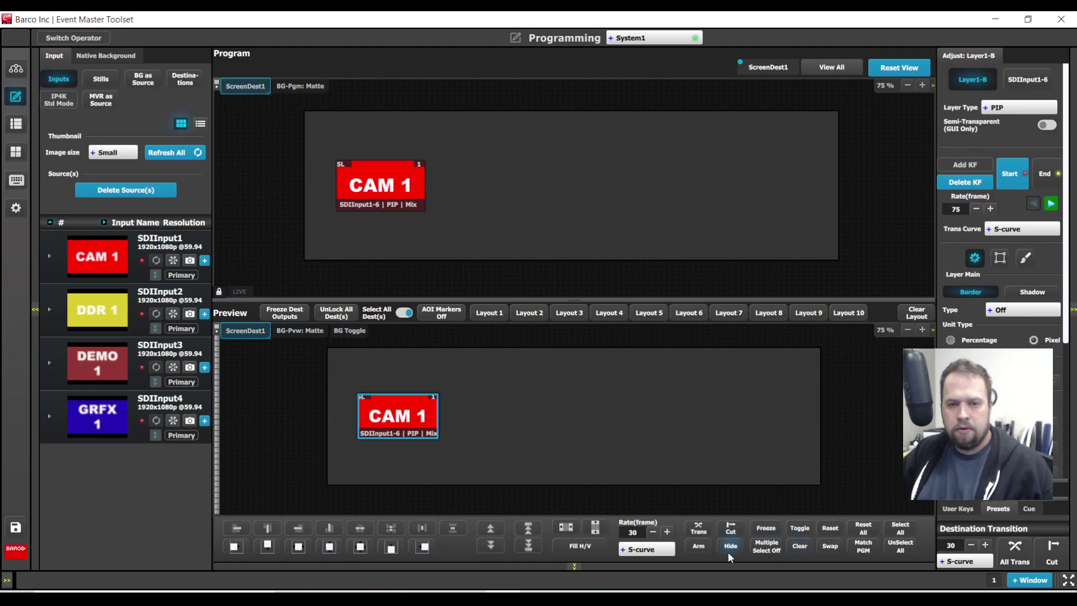
click(1014, 548)
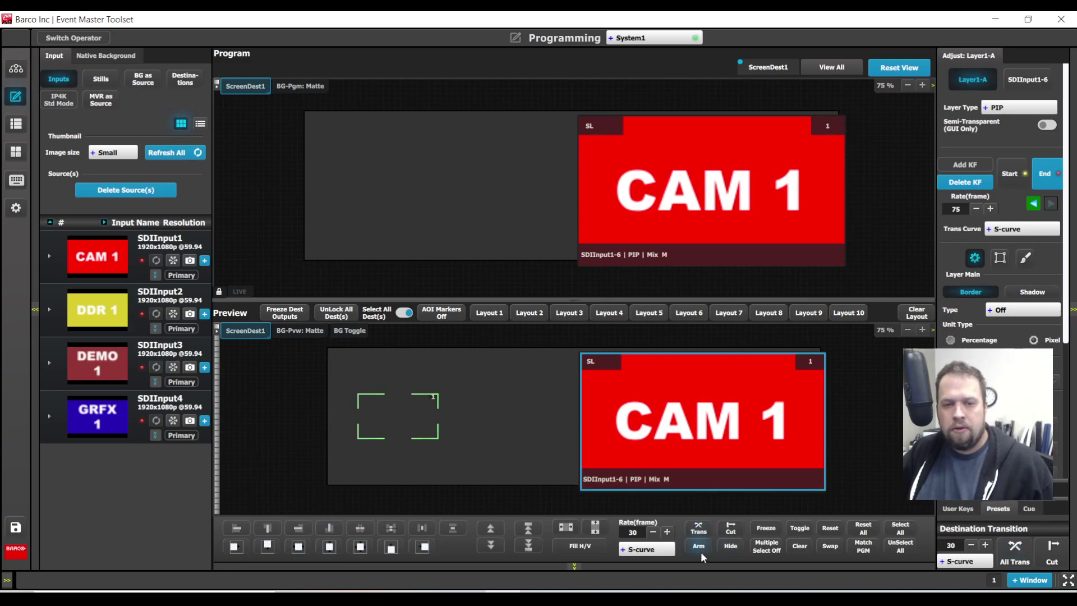
click(1015, 548)
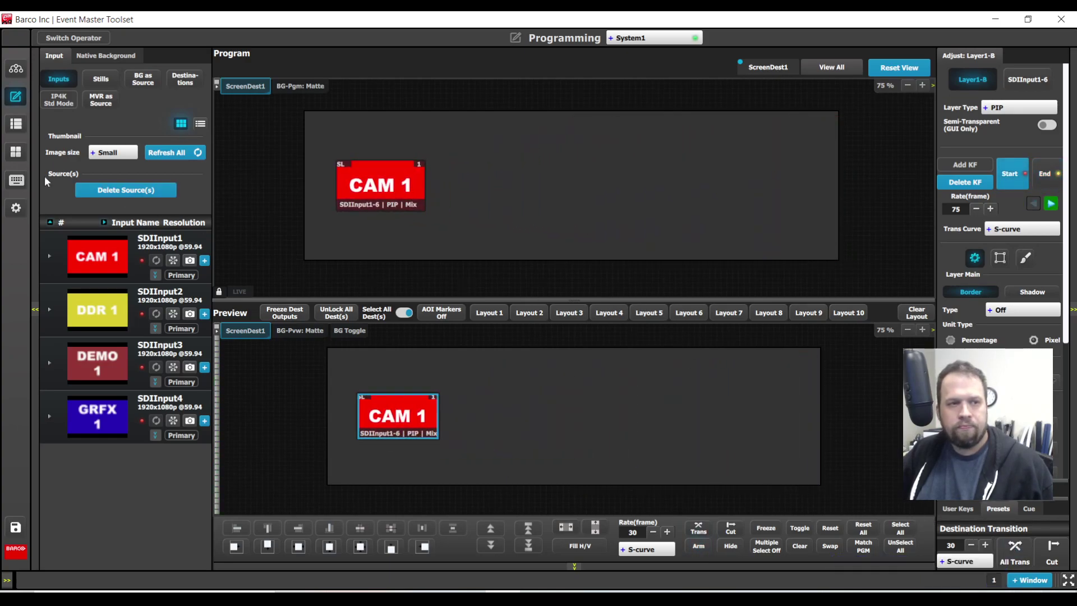
click(12, 185)
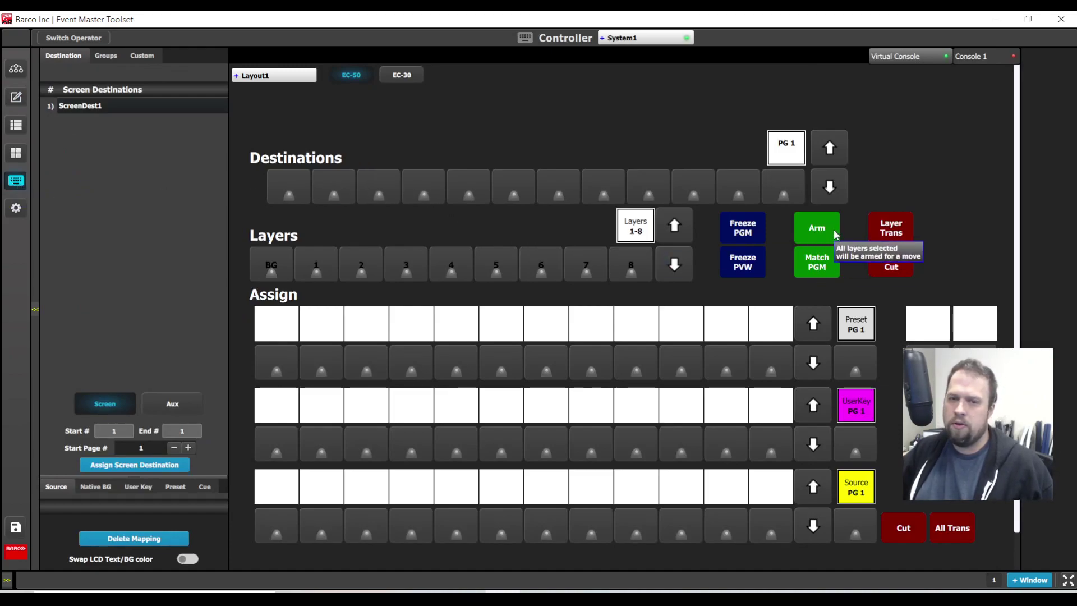
Return to Programming and show the empty Presets panel
click(15, 97)
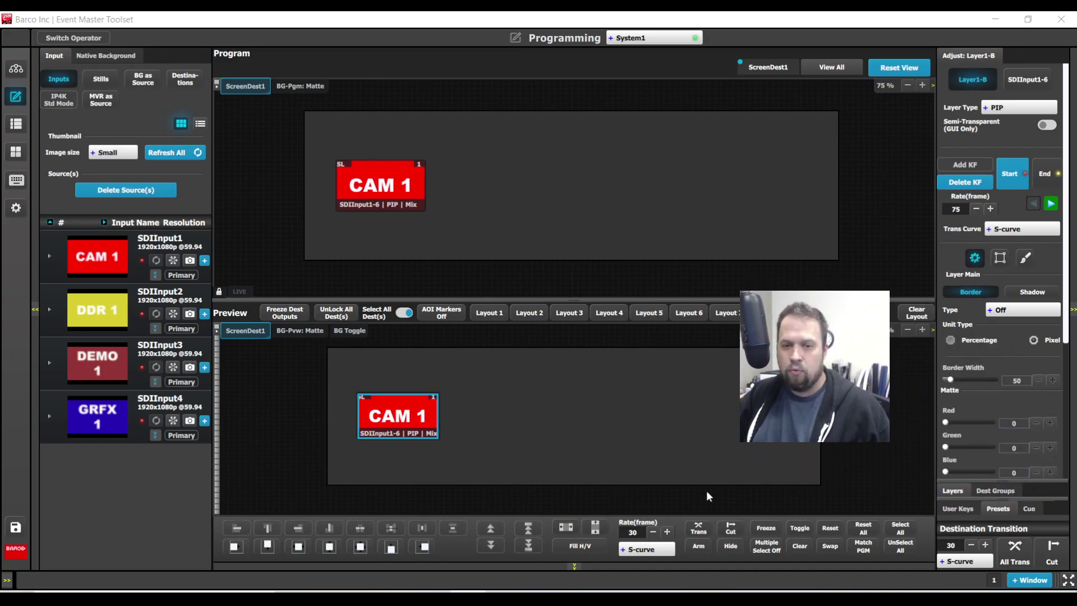
click(986, 509)
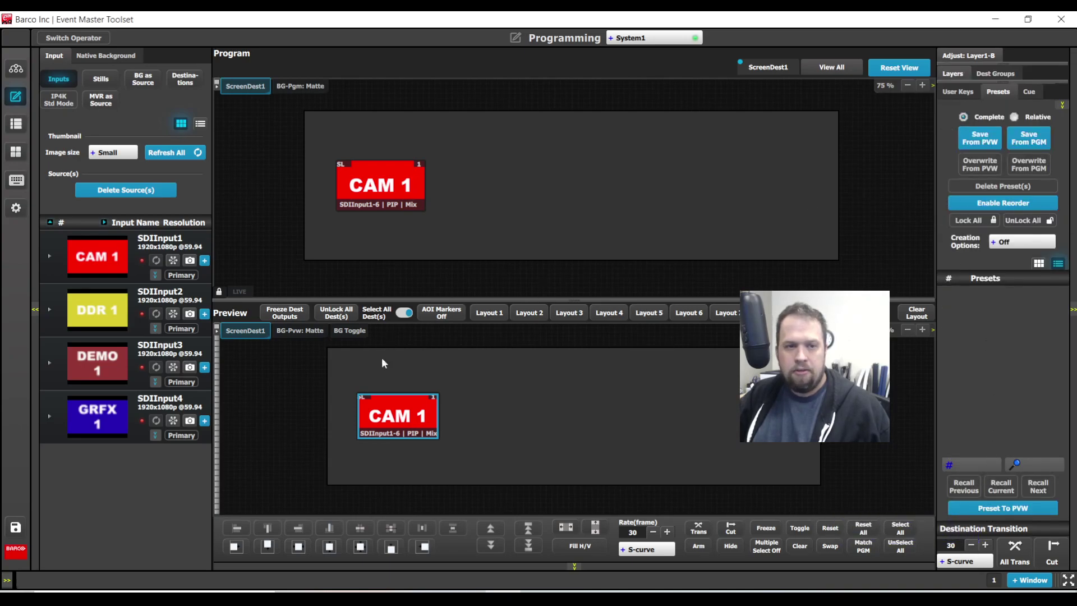
Arm Preview, save it as Preset 1.00, and run two transitions to play the keyframe move
click(705, 546)
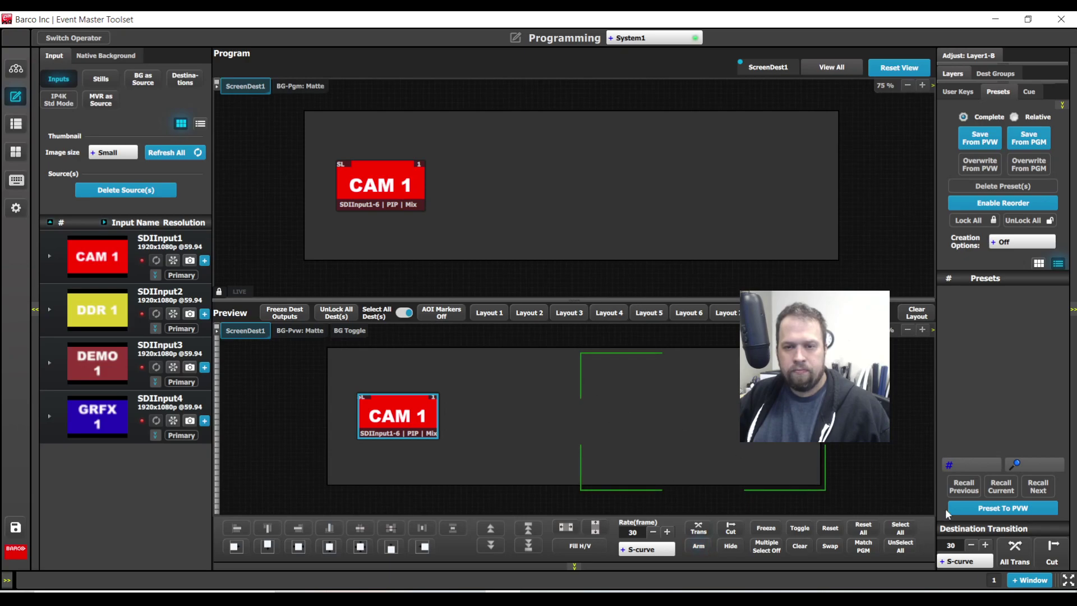
click(979, 138)
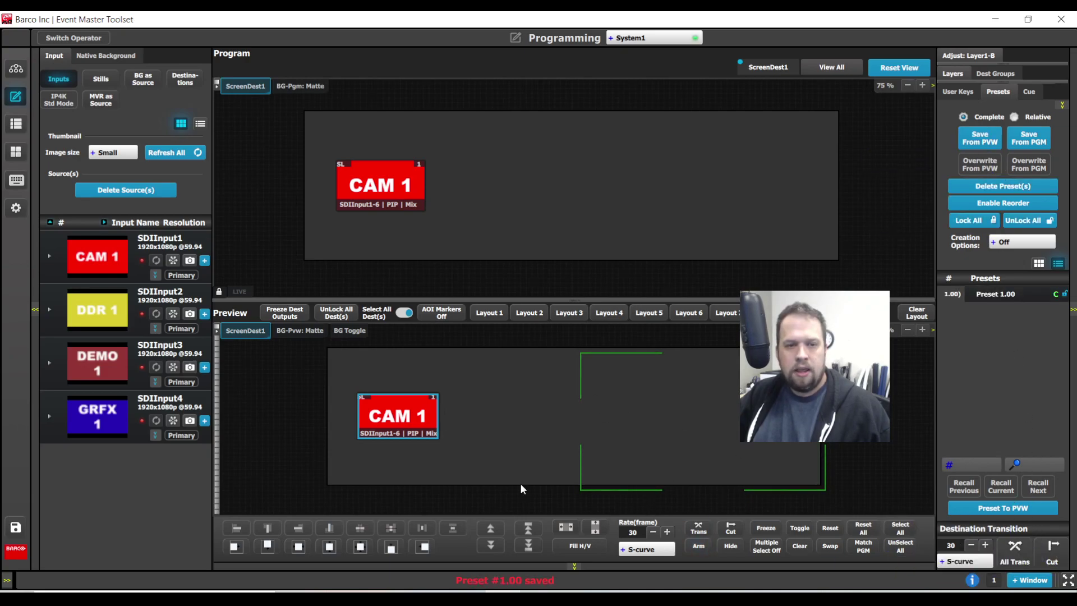
click(1030, 558)
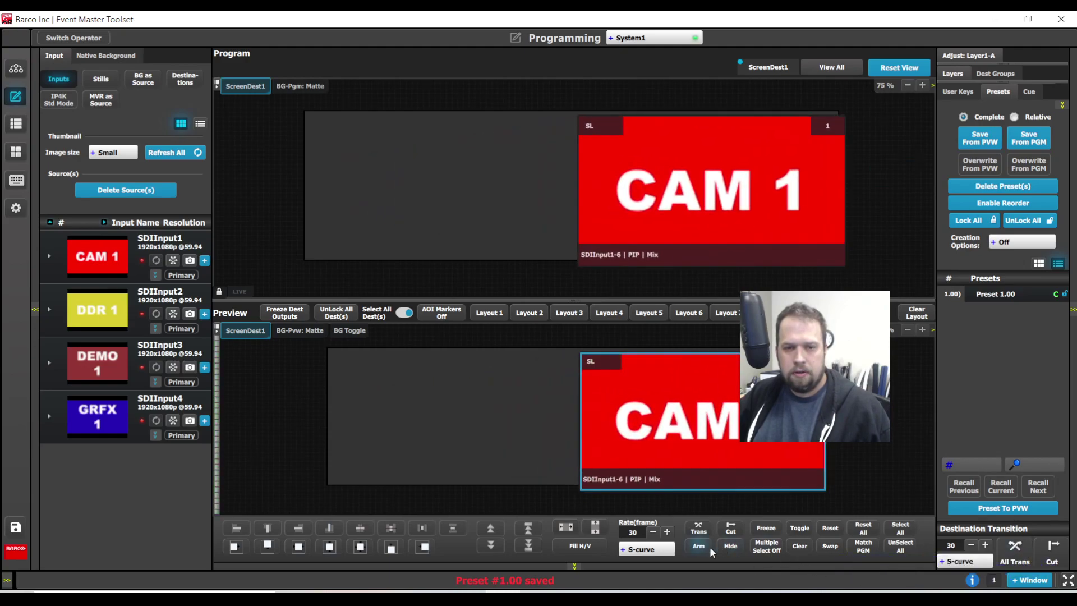
click(1019, 544)
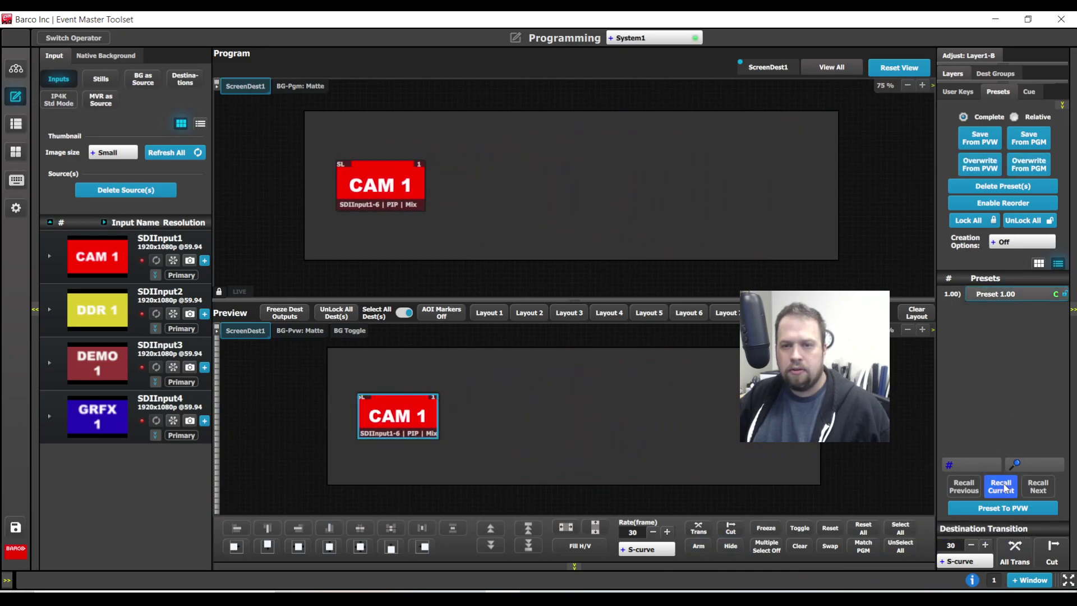
Recall Preset 1.00 to Program, check User Keys, and go to the Configuration page
click(1002, 486)
click(1016, 555)
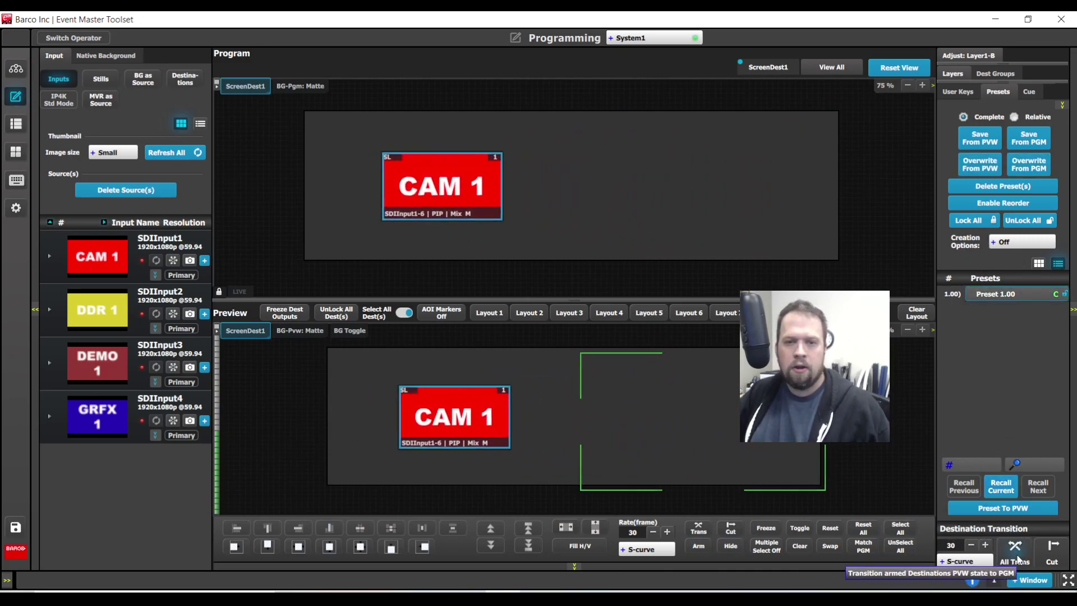
click(957, 91)
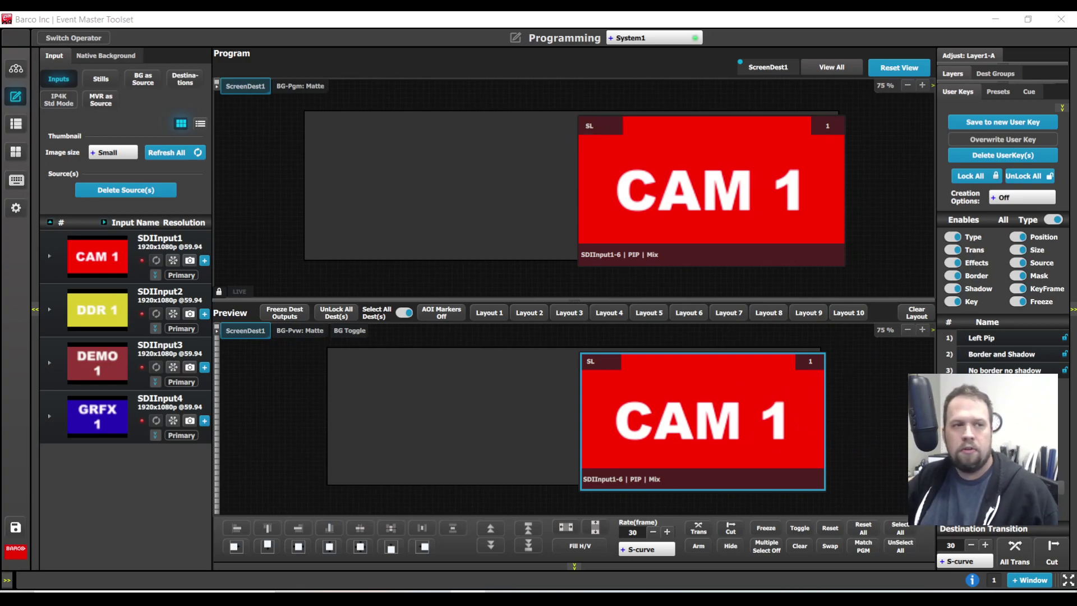
click(20, 71)
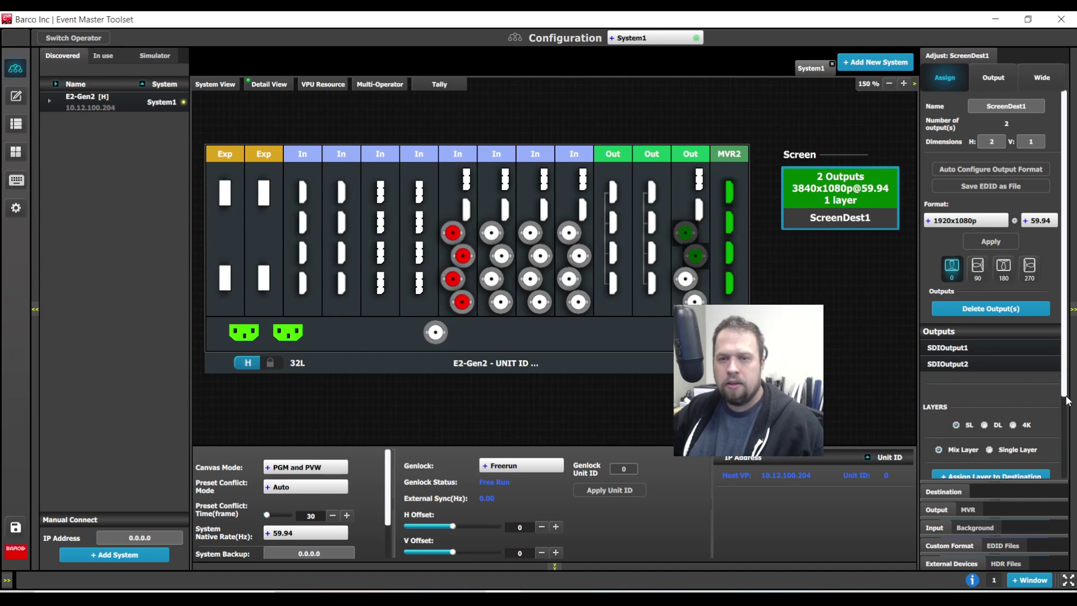
Delete ScreenDest1's mix layer and assign Layer1 as a single SL layer
scroll(1065, 393, down, 3)
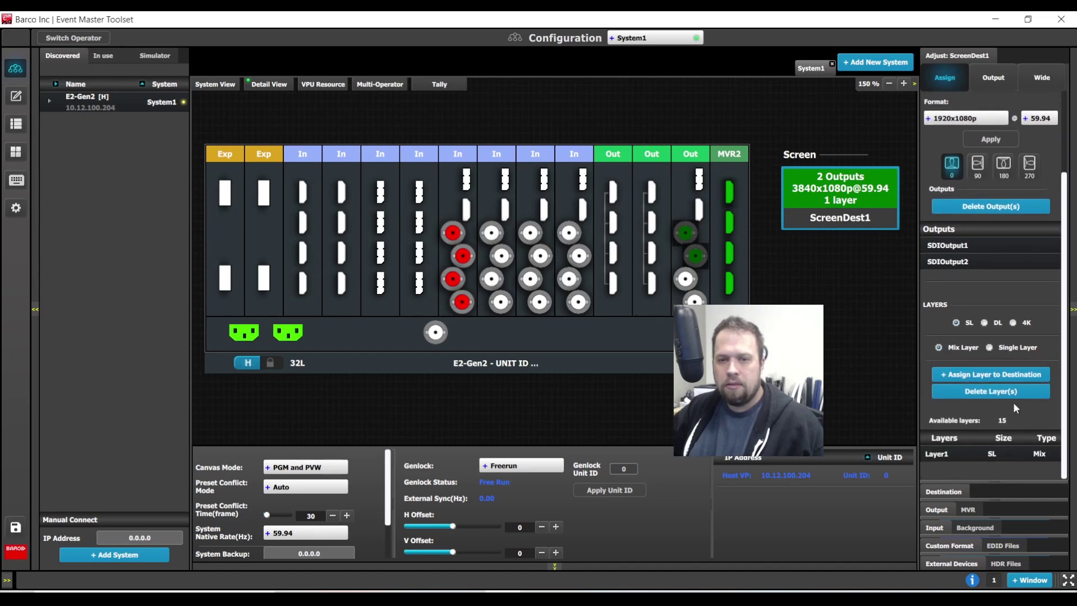
click(996, 394)
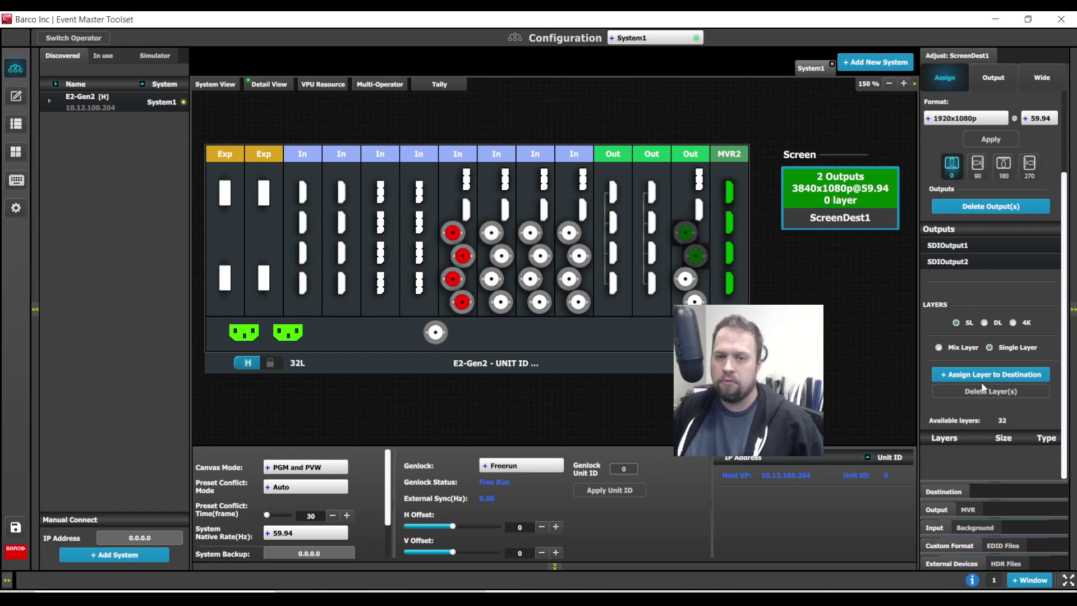
click(983, 378)
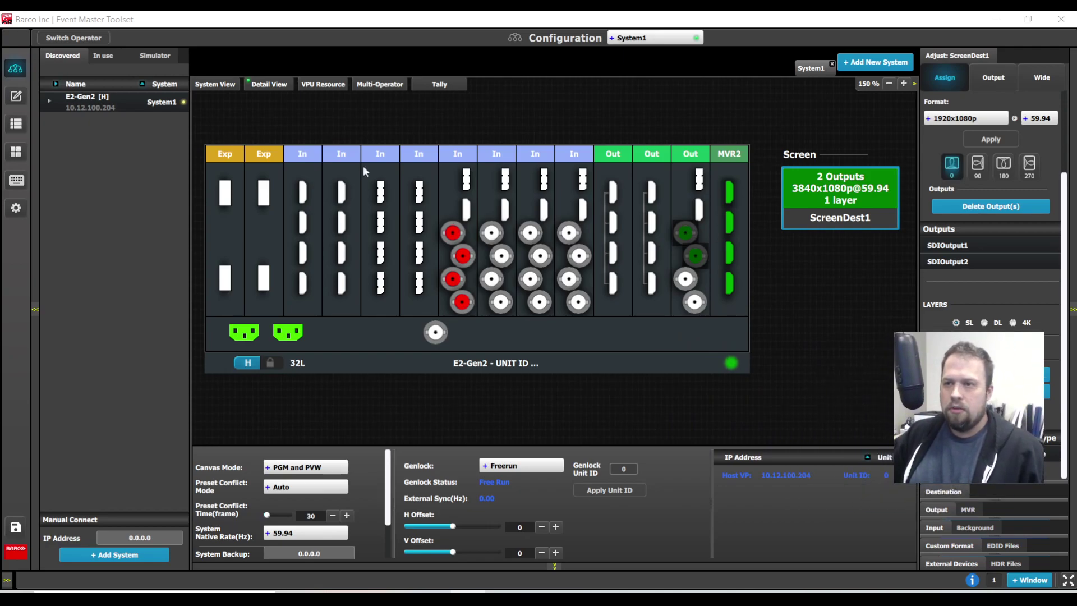
On Programming, delete Preset 1.00 and drag CAM 1 into Preview as a single-layer PIP
click(20, 96)
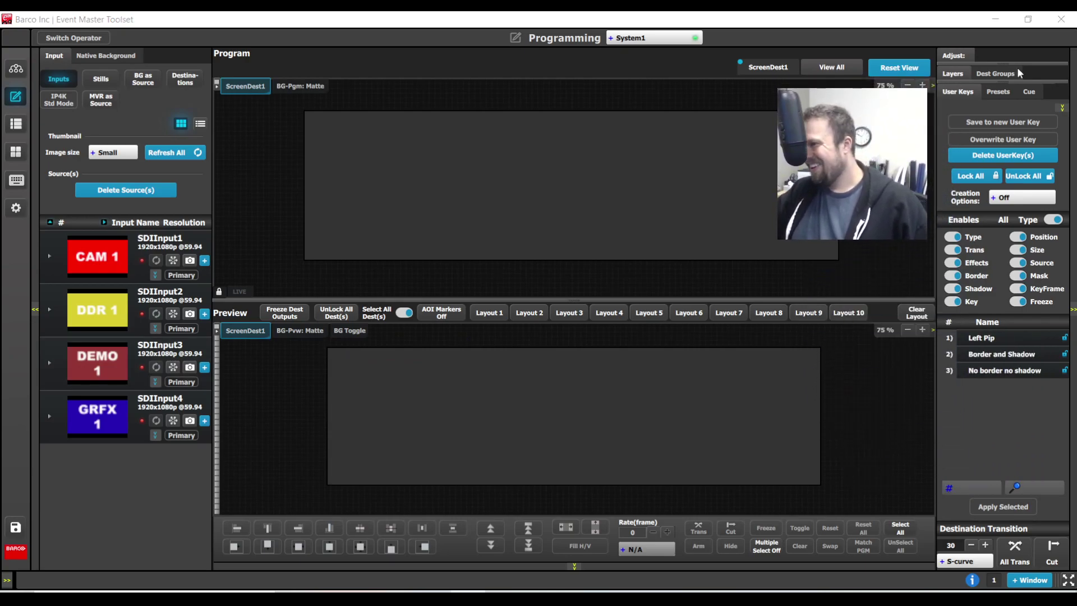
click(998, 96)
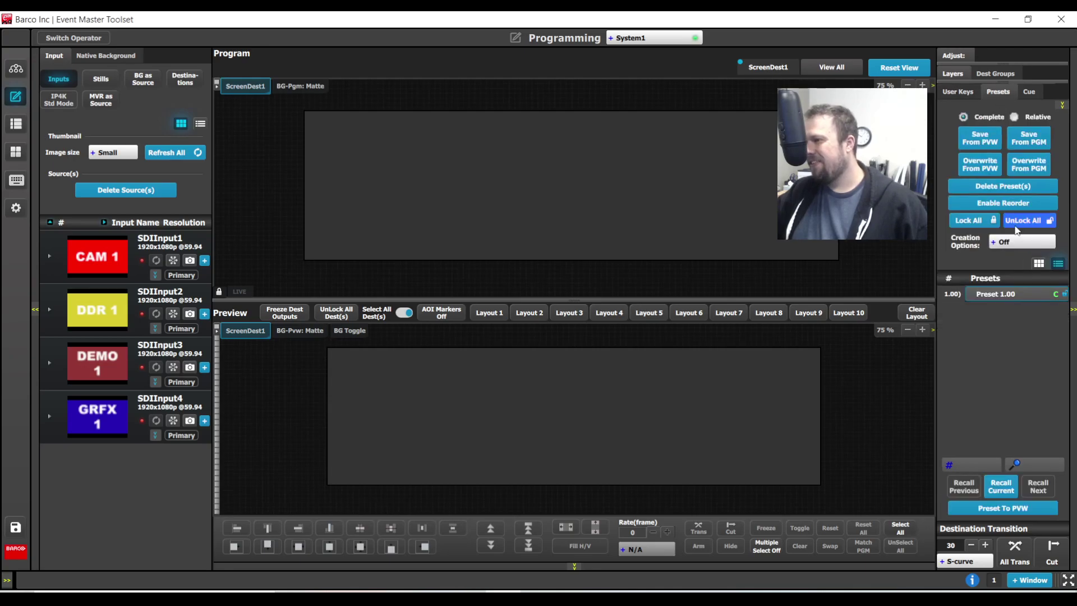
click(982, 188)
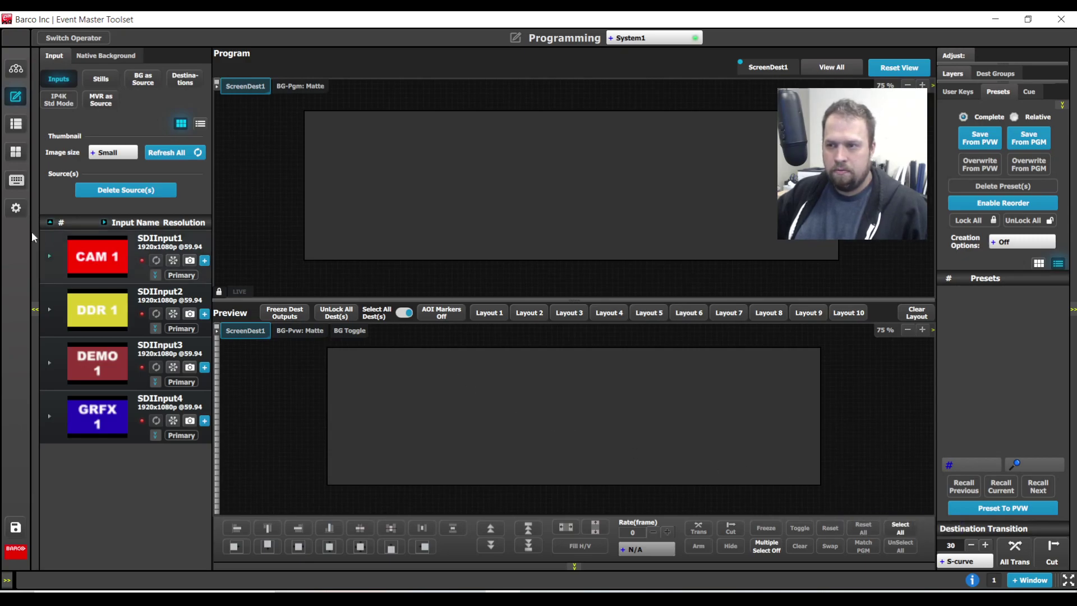
drag(94, 254, 399, 388)
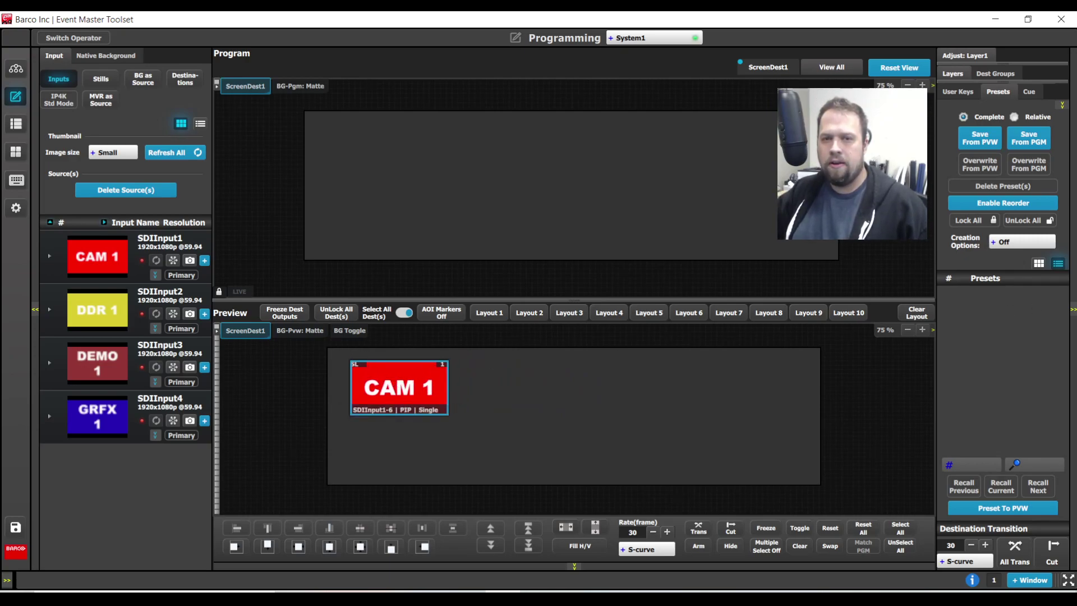
Save Presets 1.00–4.00 with CAM 1 at different Preview positions, then select Preset 1.00
click(979, 138)
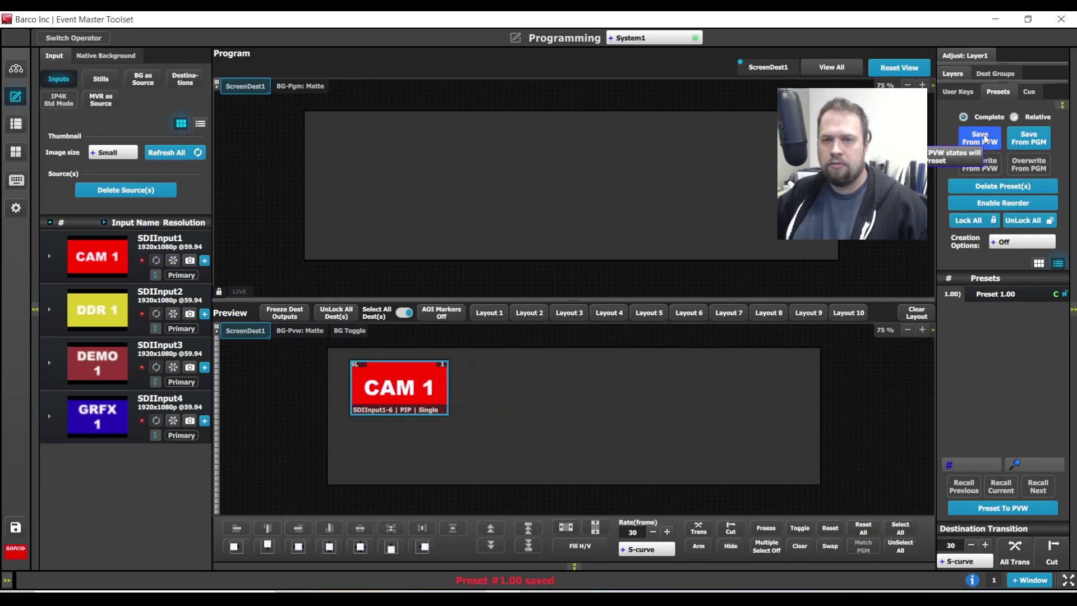
drag(402, 396, 376, 458)
click(980, 138)
click(981, 140)
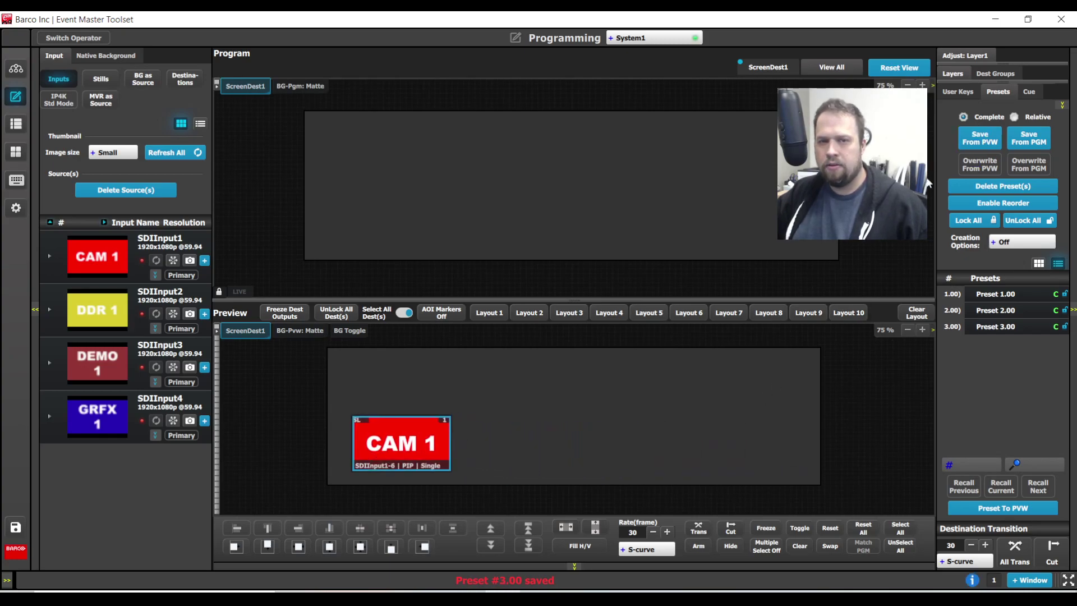
click(981, 141)
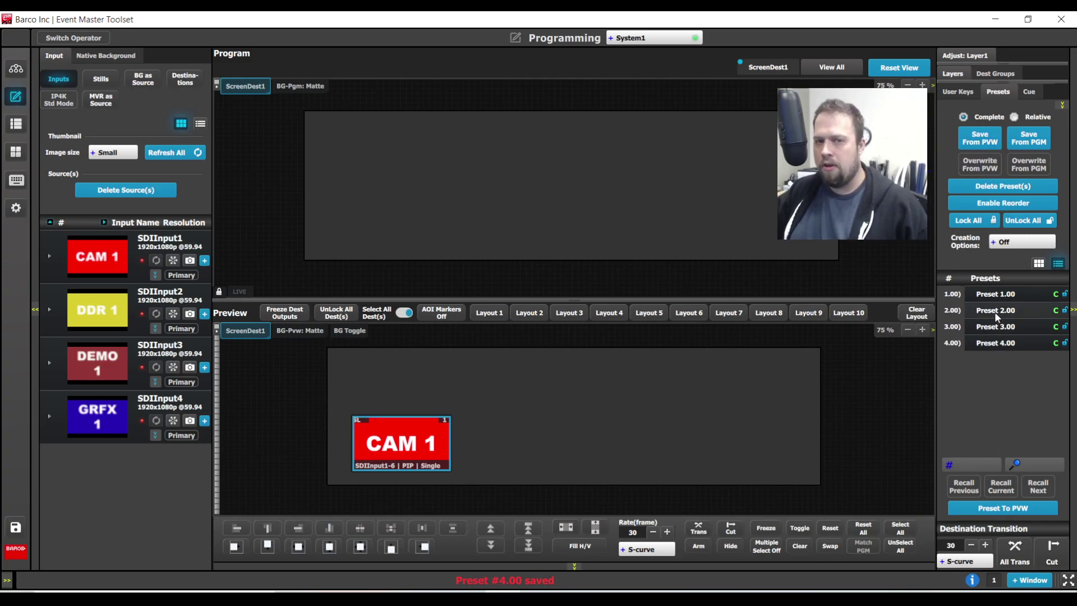
click(983, 295)
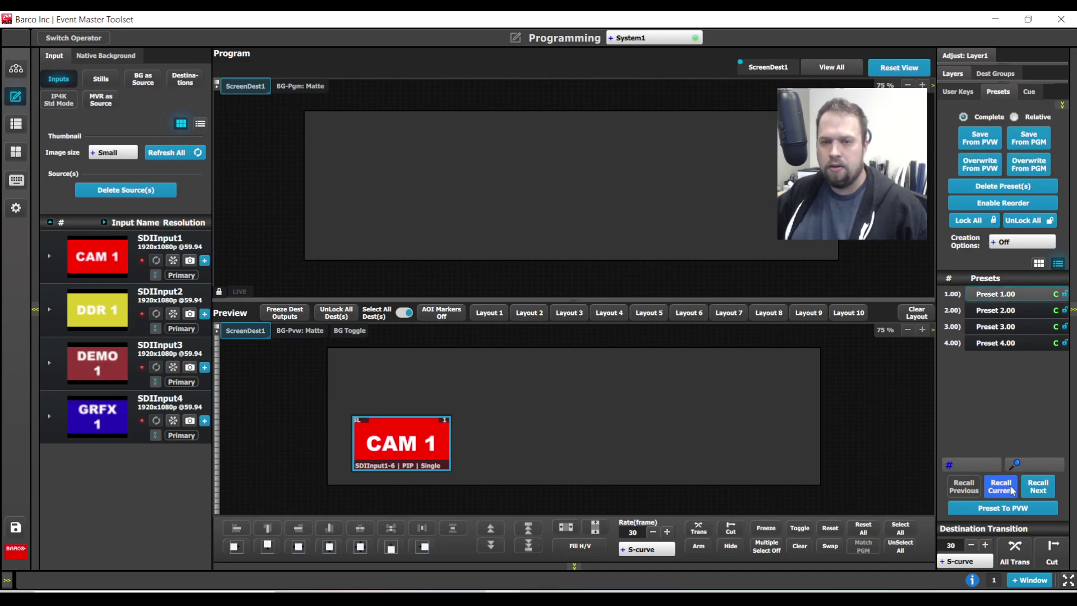
Recall Presets 1.00 through 4.00 in turn, transitioning each CAM 1 position to Program
click(1012, 492)
click(1015, 555)
click(996, 312)
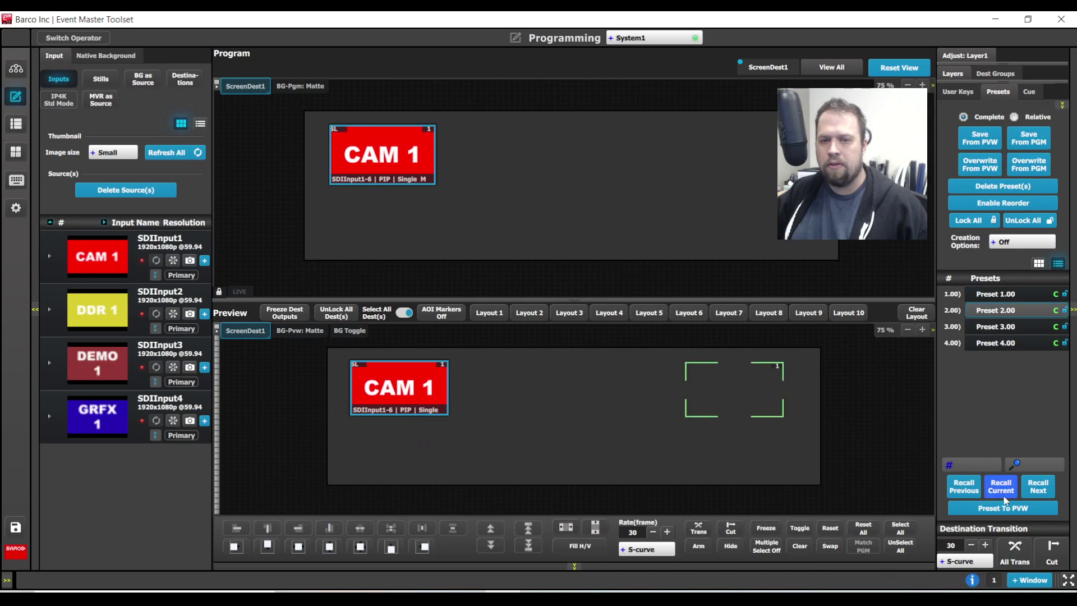
click(1002, 491)
click(996, 327)
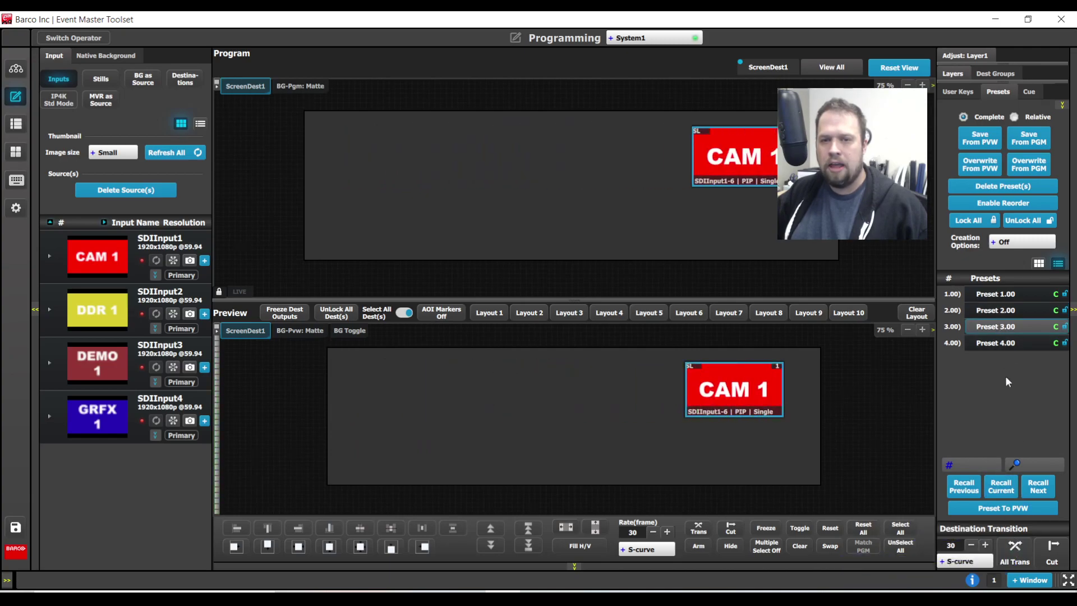
click(1002, 487)
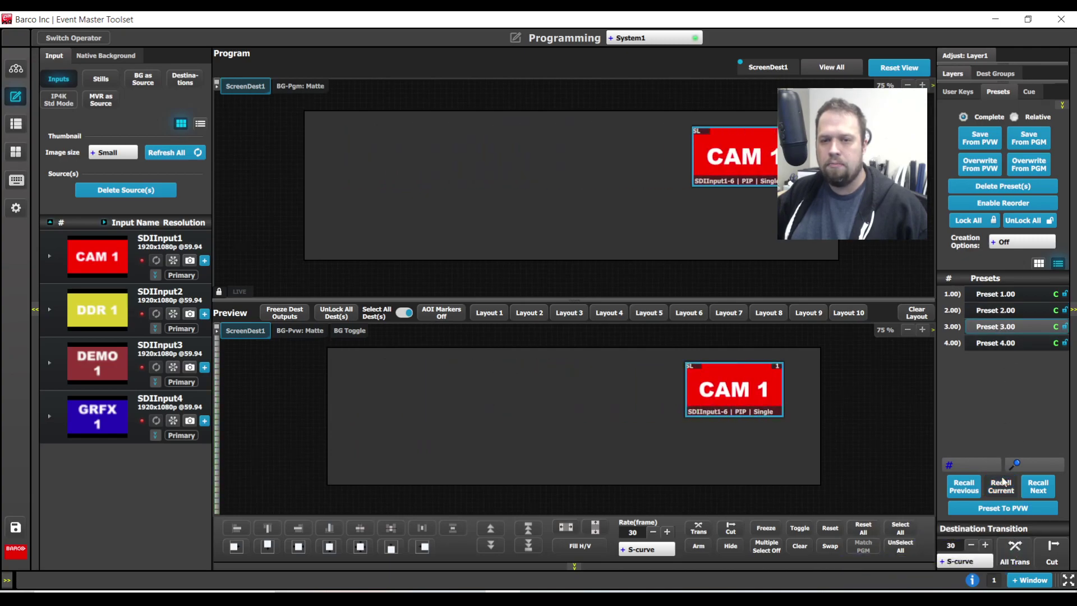
click(993, 344)
click(1002, 487)
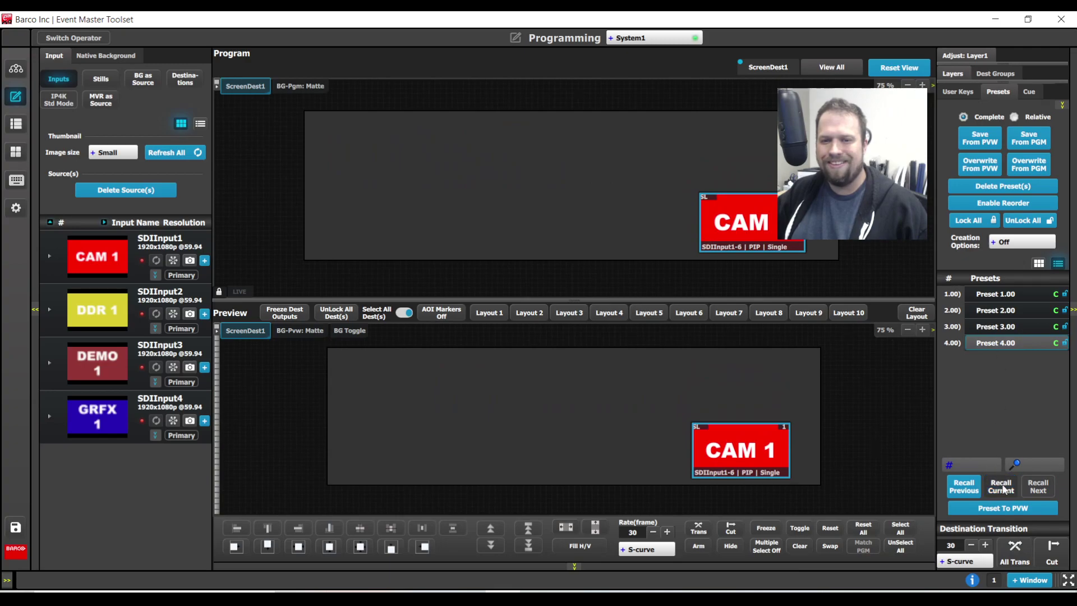
click(1018, 552)
Recall Preset 1.00 and then Preset 4.00 again, taking each to Program
click(995, 294)
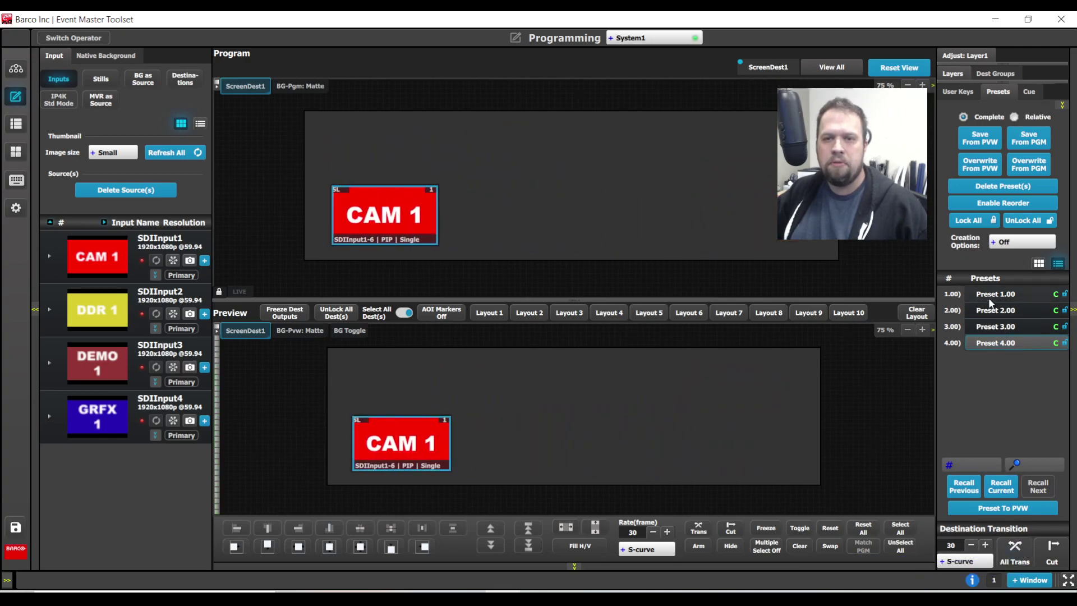
click(998, 489)
click(1015, 553)
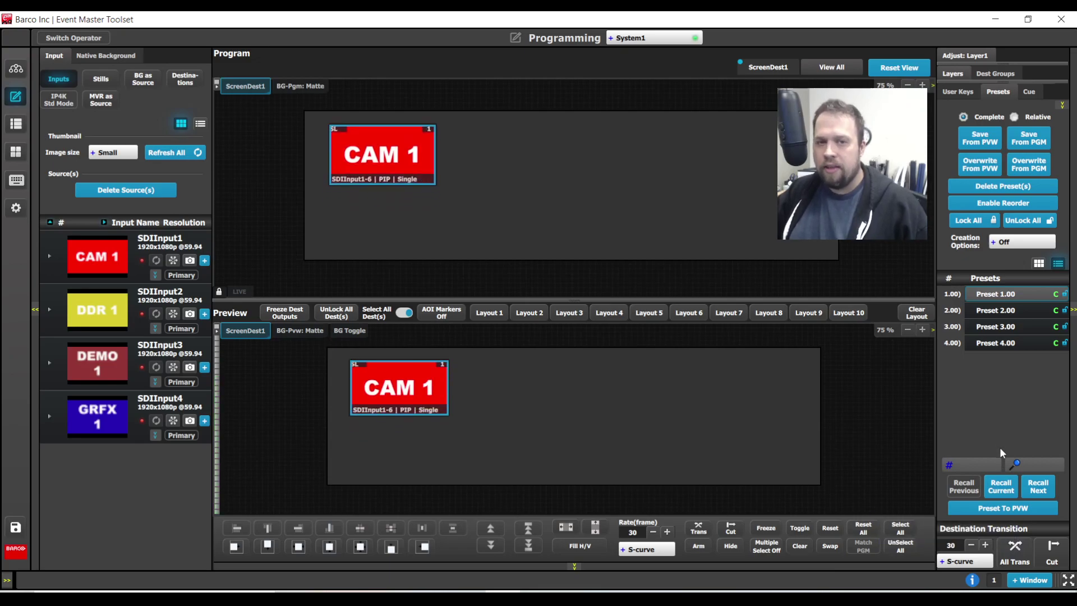
click(989, 343)
click(1001, 486)
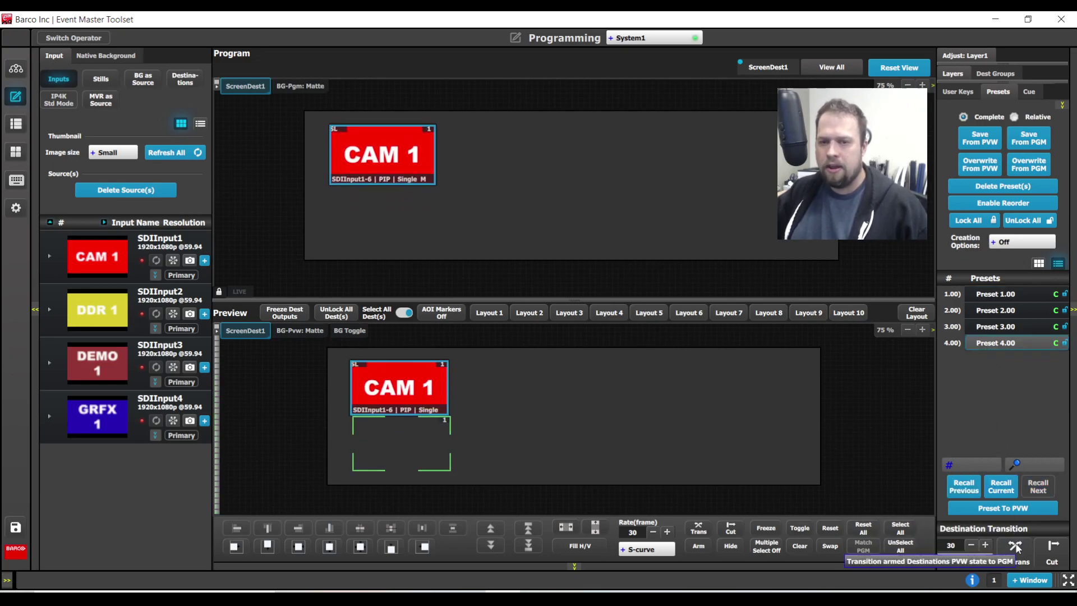
click(1016, 551)
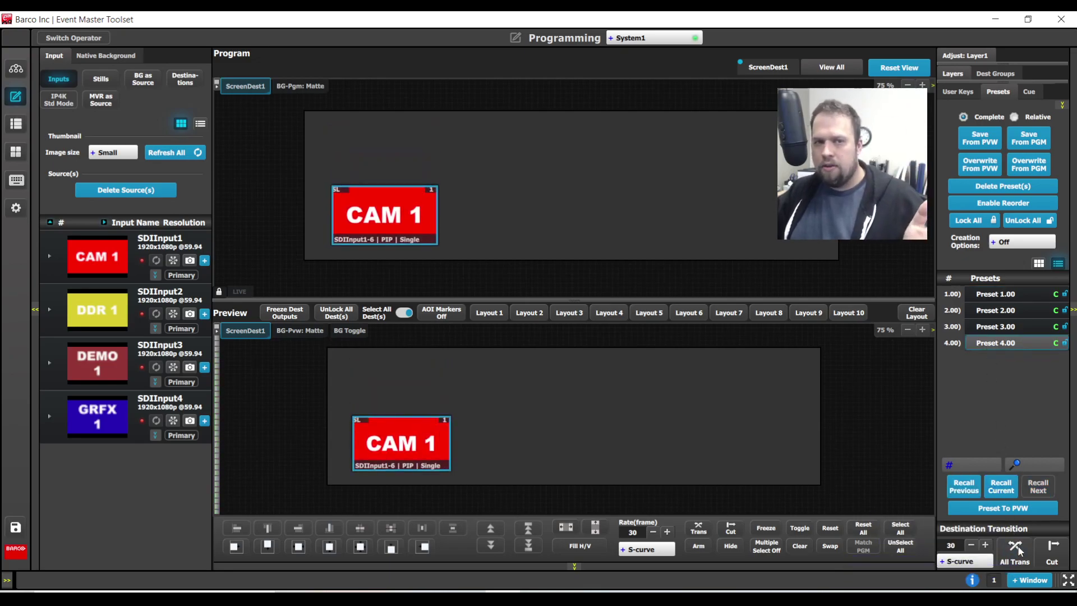
Take Presets 2.00 and 3.00 to Program, then switch to the Configuration view
click(1004, 328)
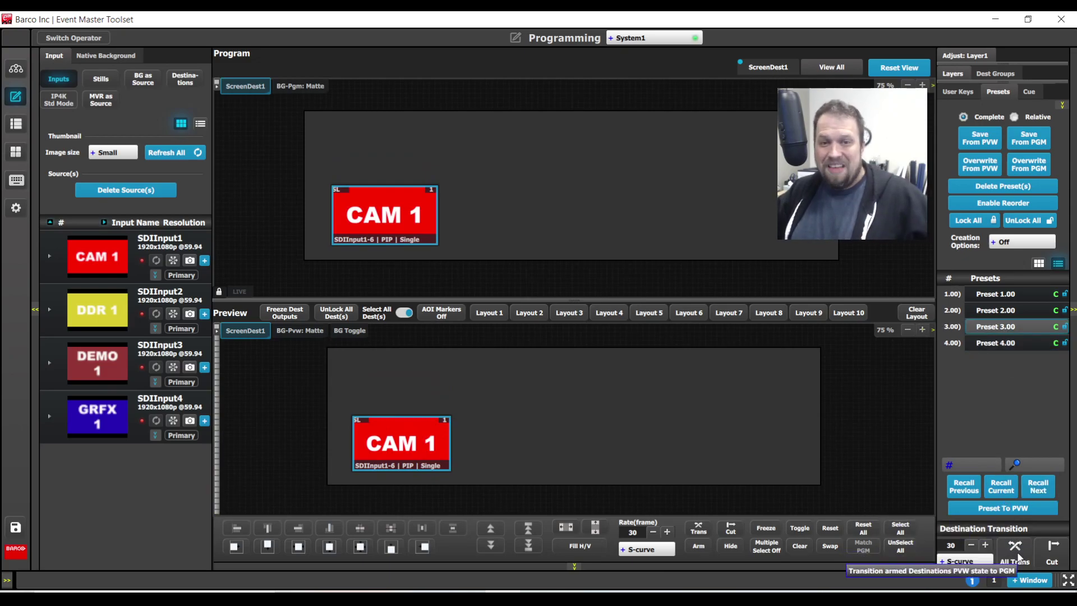
click(999, 311)
click(1014, 559)
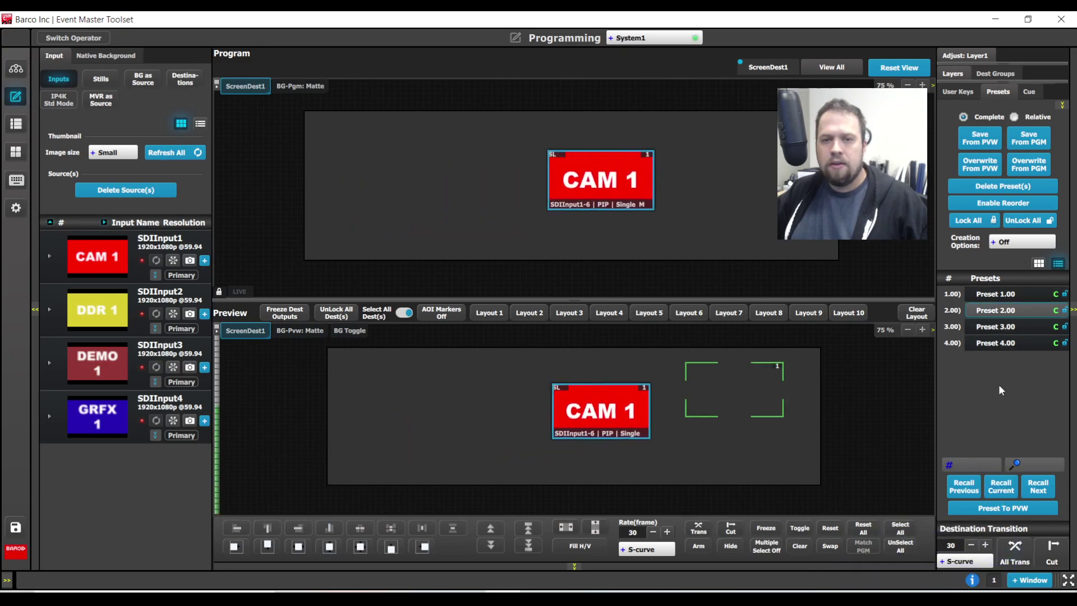
click(997, 327)
click(996, 487)
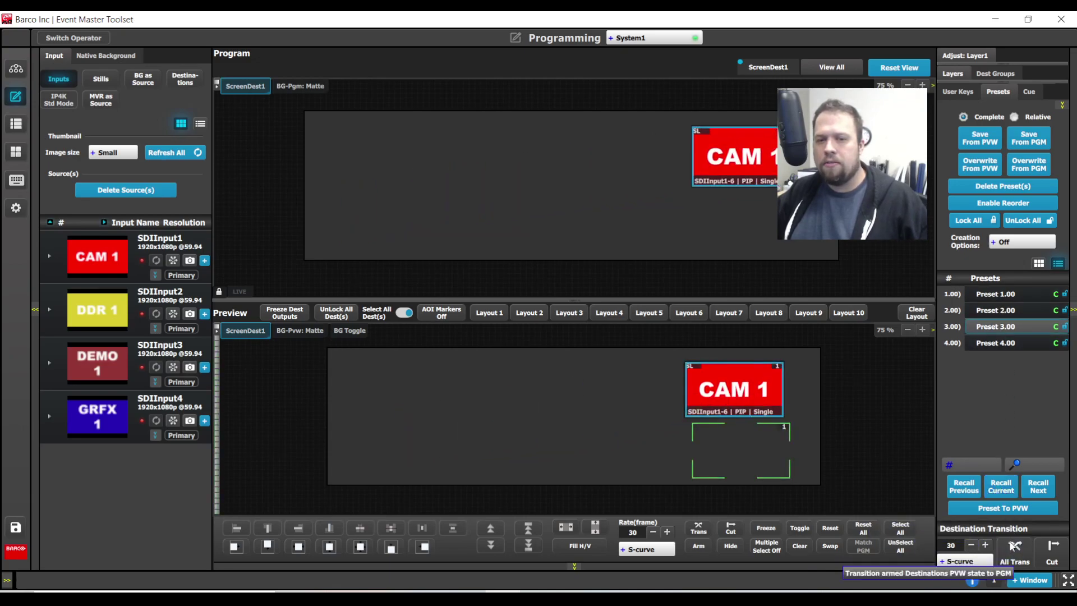
click(1014, 546)
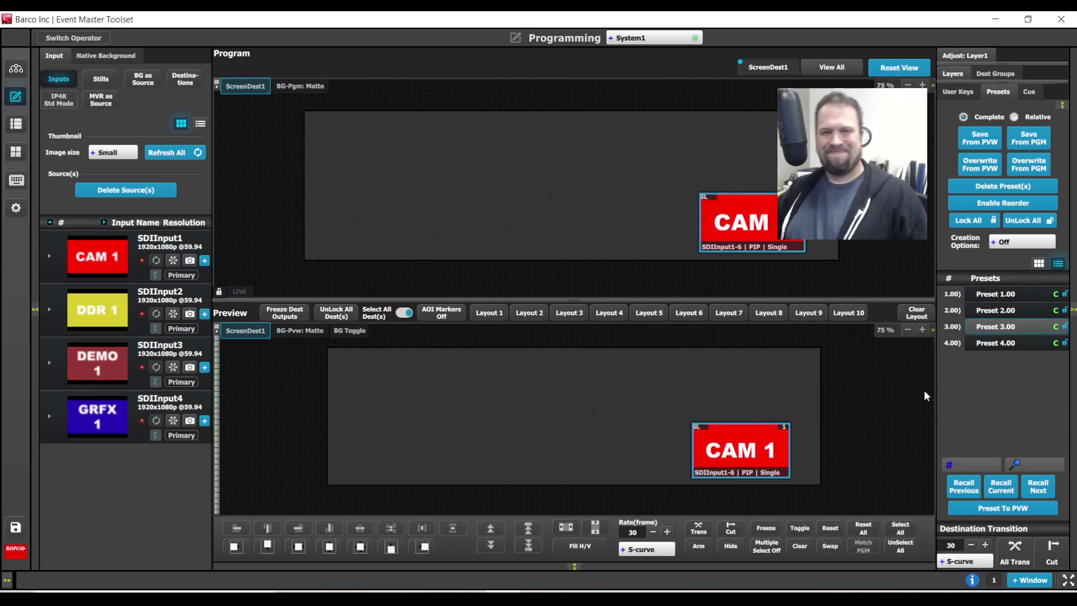
click(15, 69)
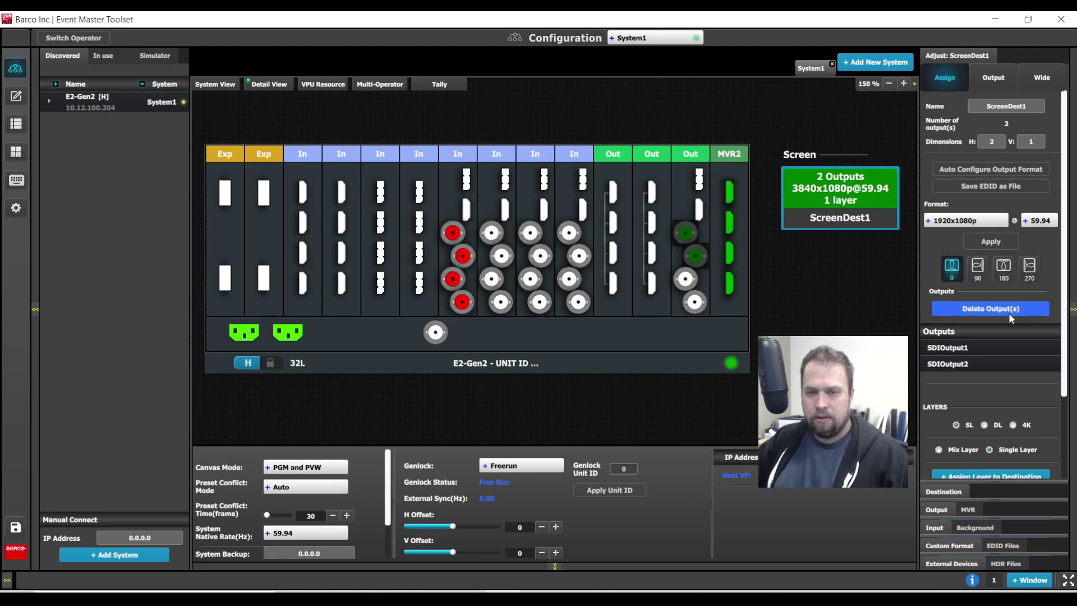
Delete Layer1 from ScreenDest1, choose Mix Layer, and go back to Programming
scroll(991, 312, down, 3)
click(982, 395)
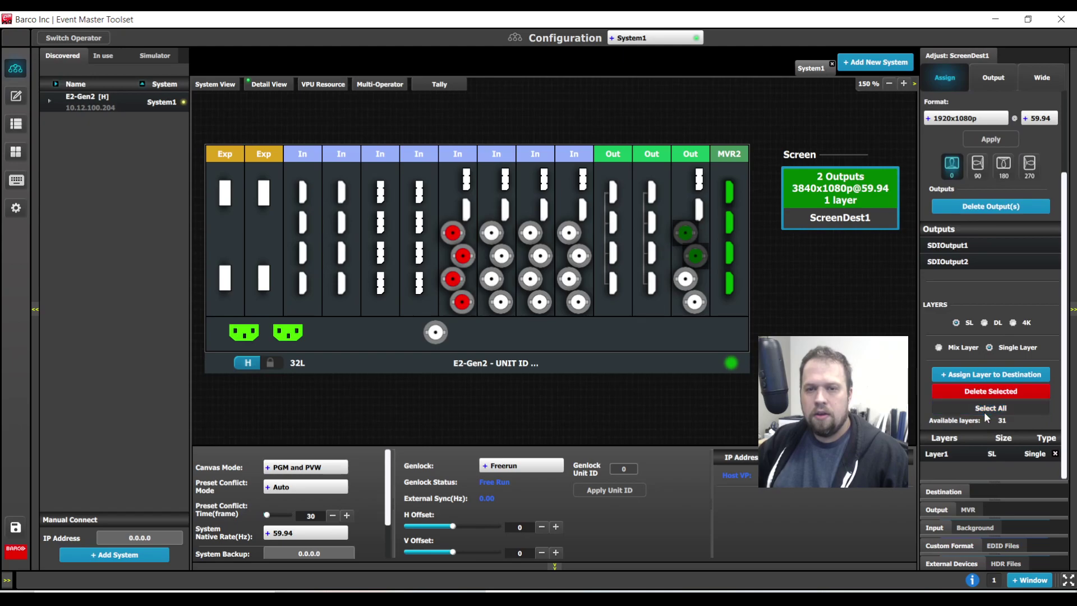
click(983, 400)
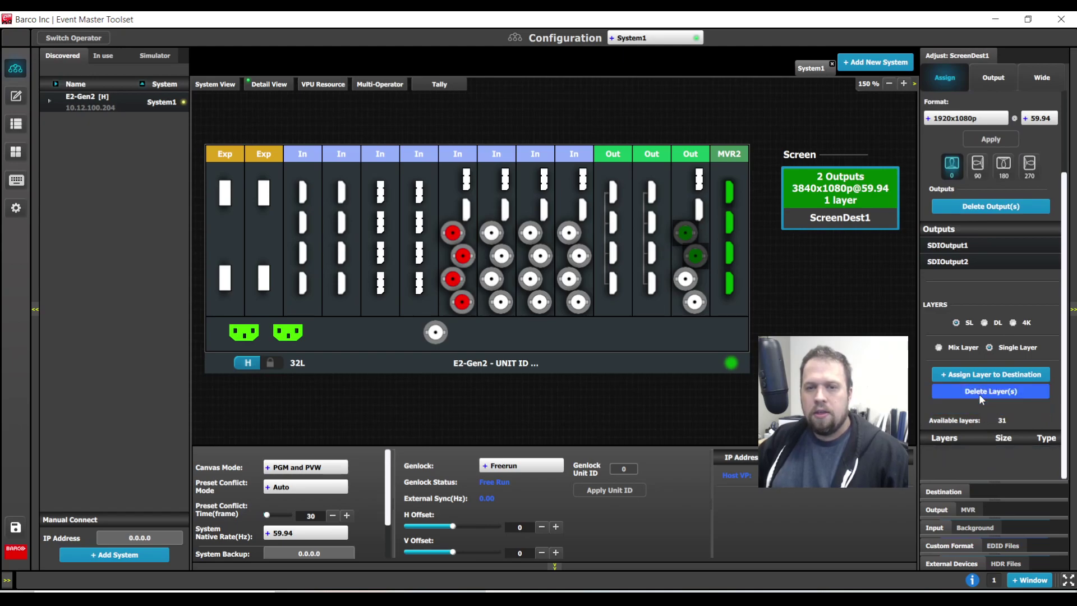
click(939, 347)
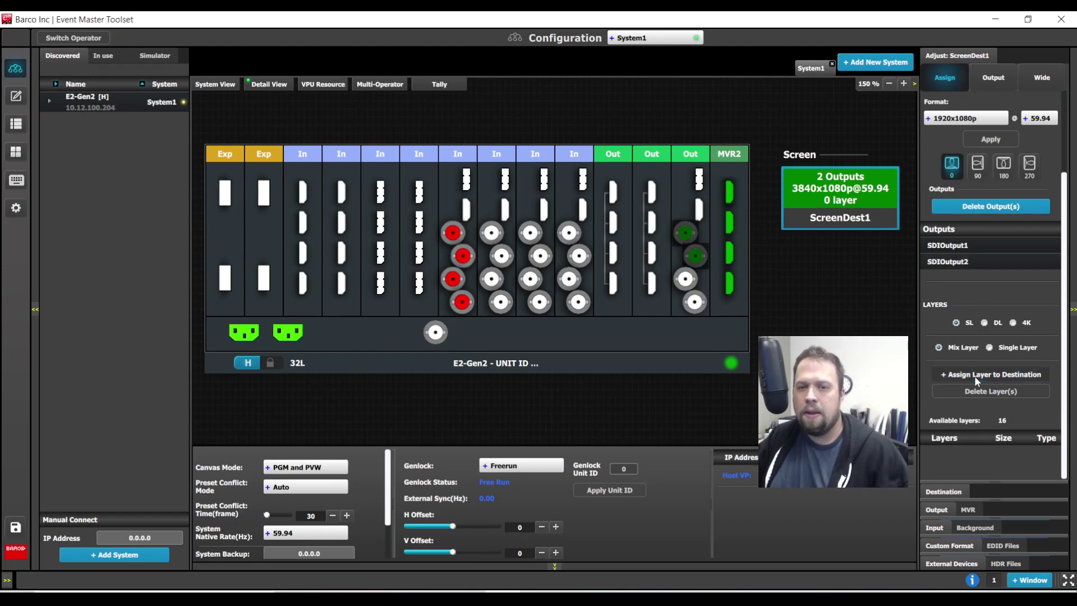
click(16, 97)
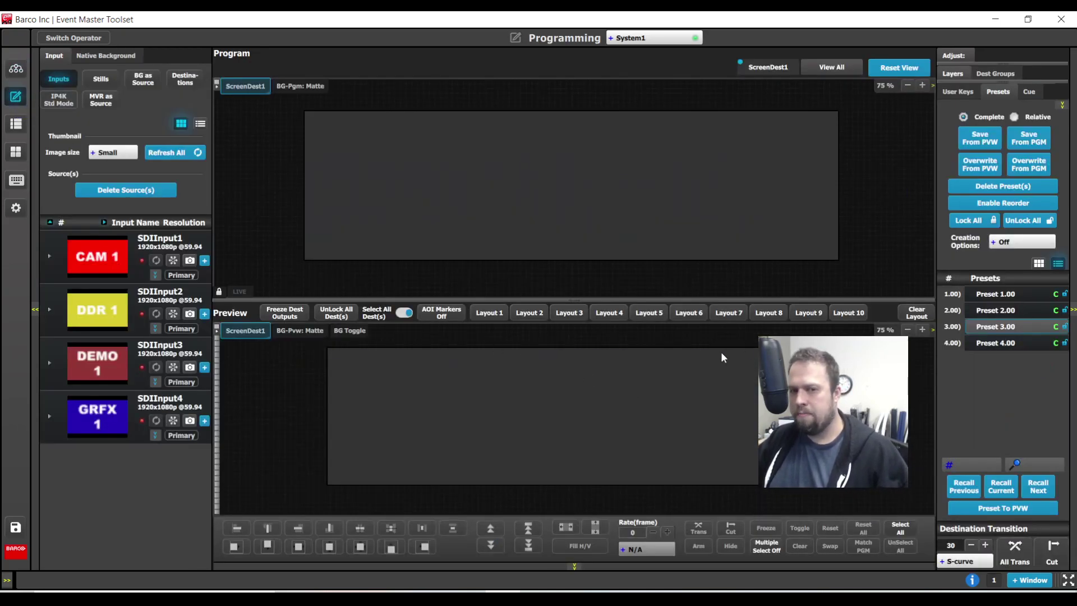
Drag CAM 1 into Preview as a PIP layer and check its start and end keyframes
drag(115, 279, 393, 389)
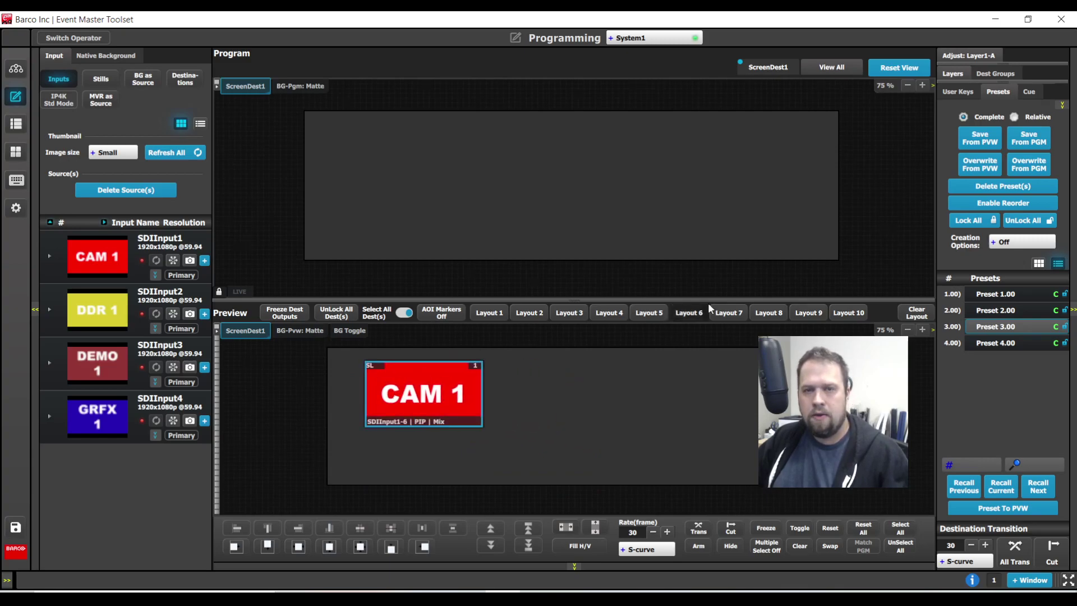
click(957, 58)
click(962, 165)
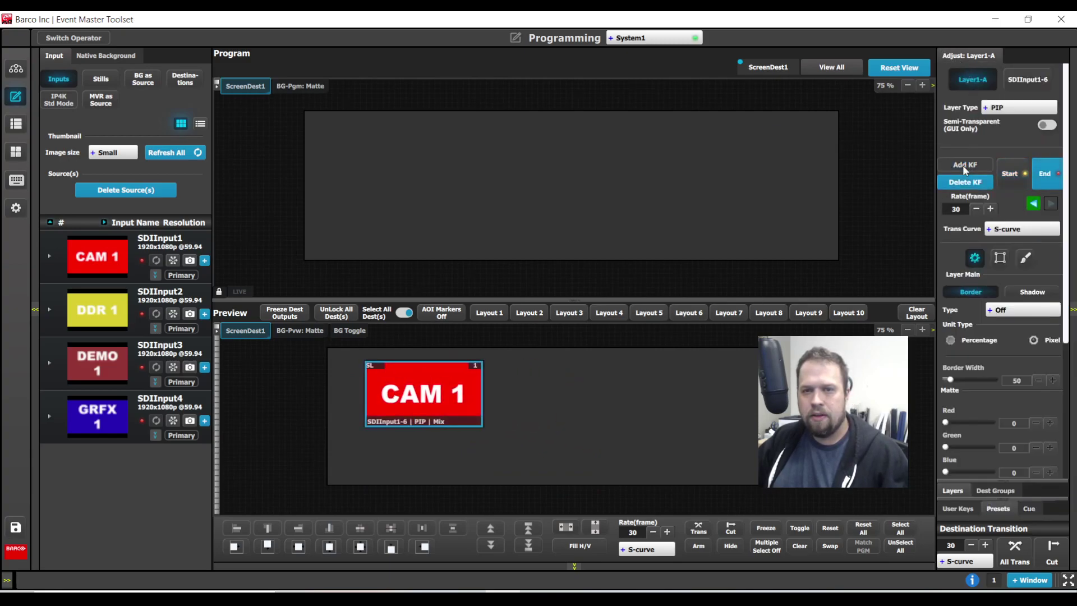
click(1005, 176)
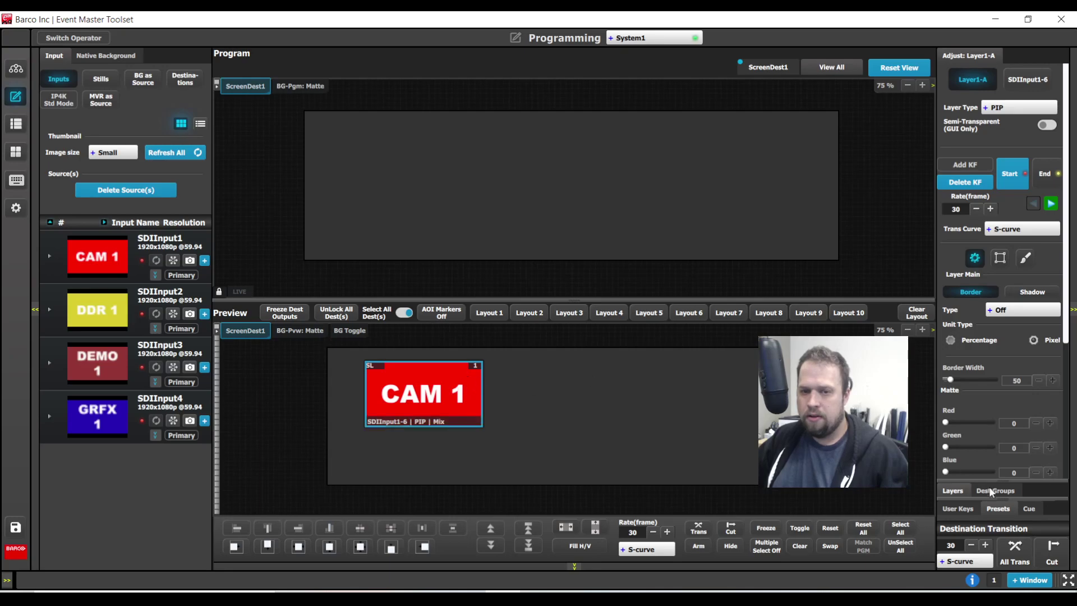
Select all existing presets in the Presets list and delete them
click(998, 509)
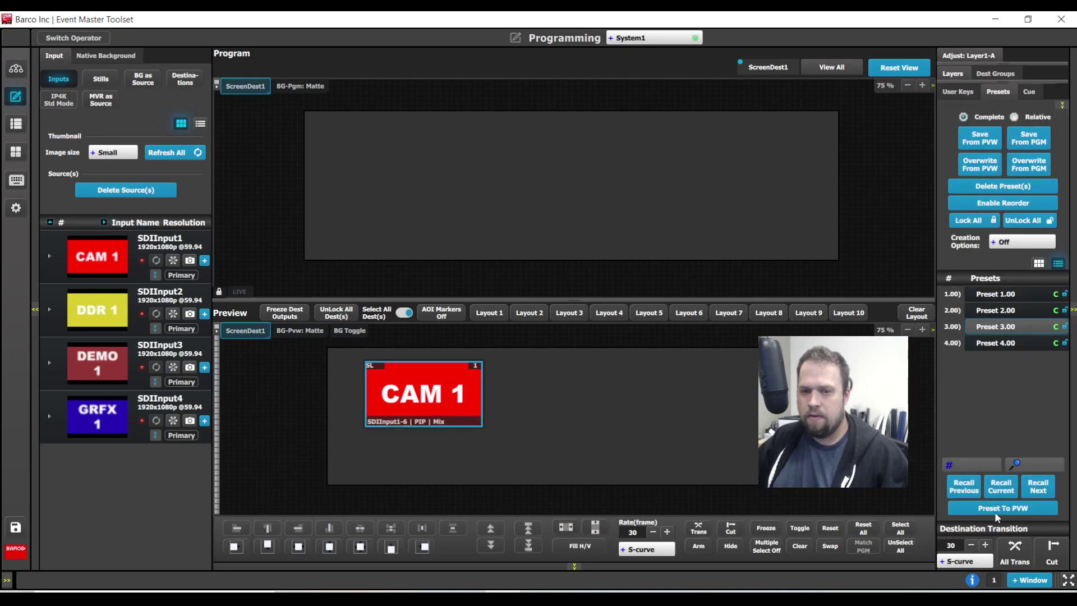
click(1000, 187)
click(996, 203)
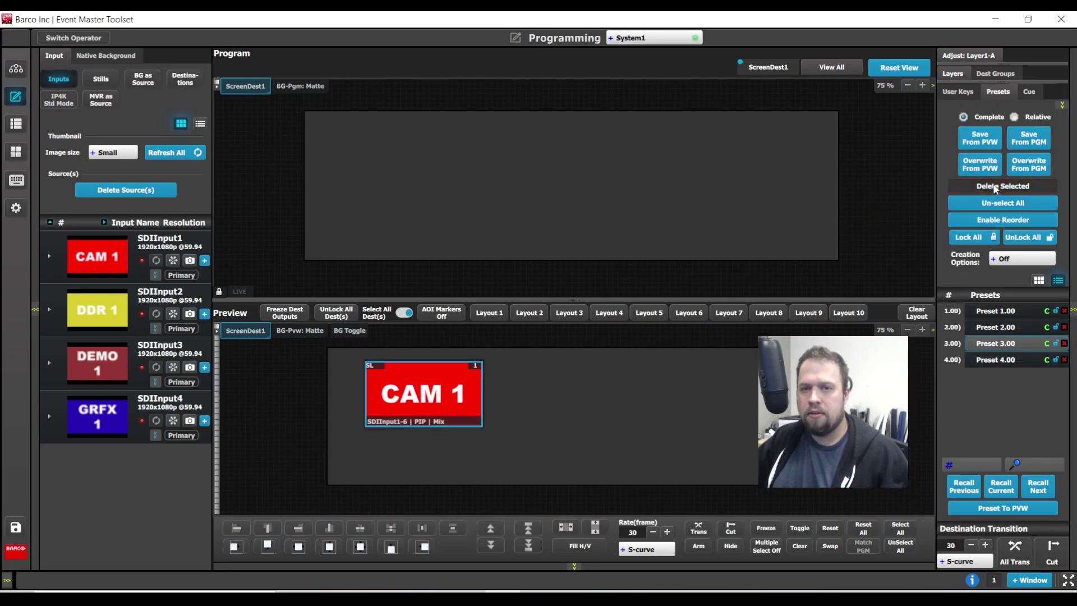
click(994, 187)
Save Preset 1.00, then move CAM 1 right with an end keyframe and save Preset 2.00
click(981, 140)
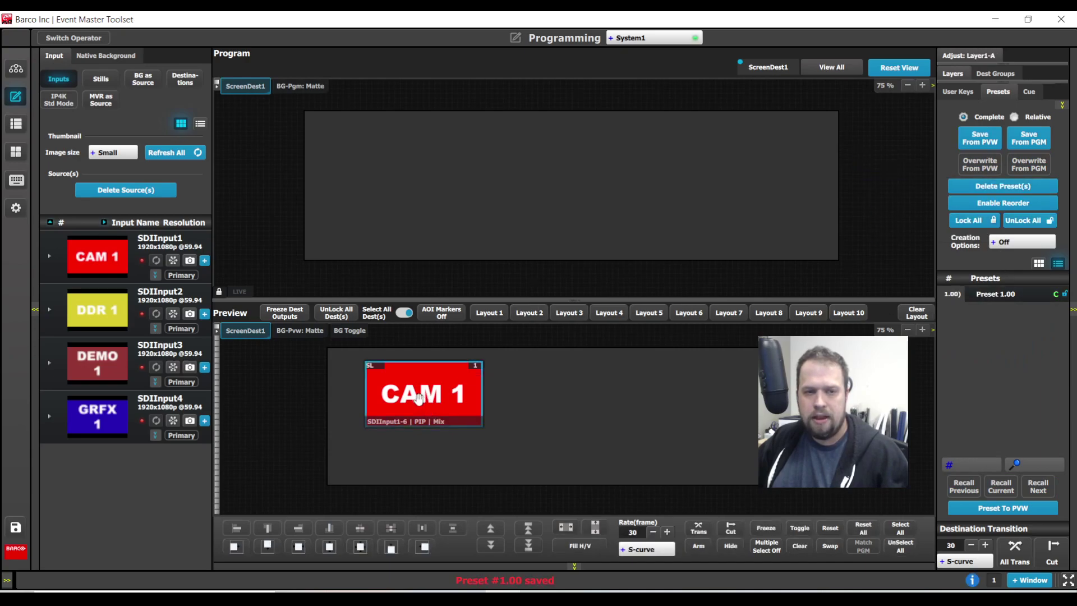
drag(425, 395, 645, 400)
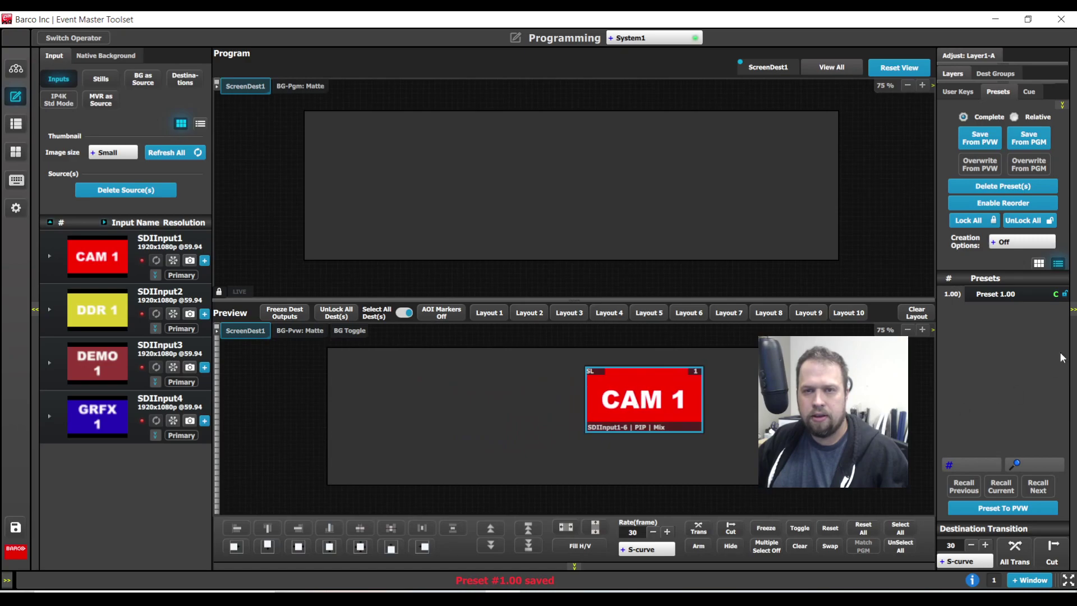
click(993, 58)
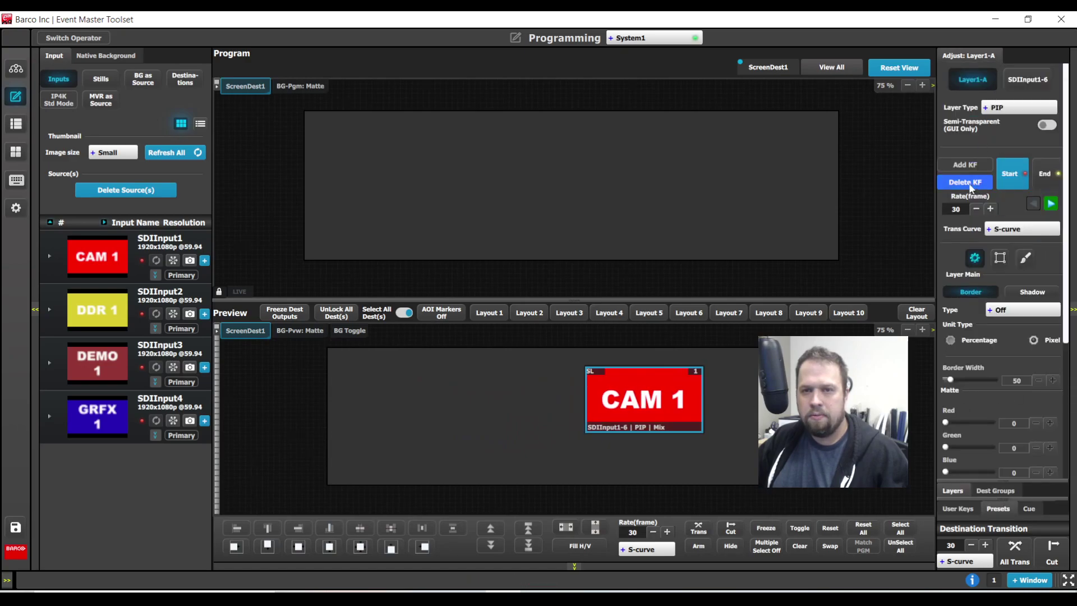
click(961, 164)
click(1008, 176)
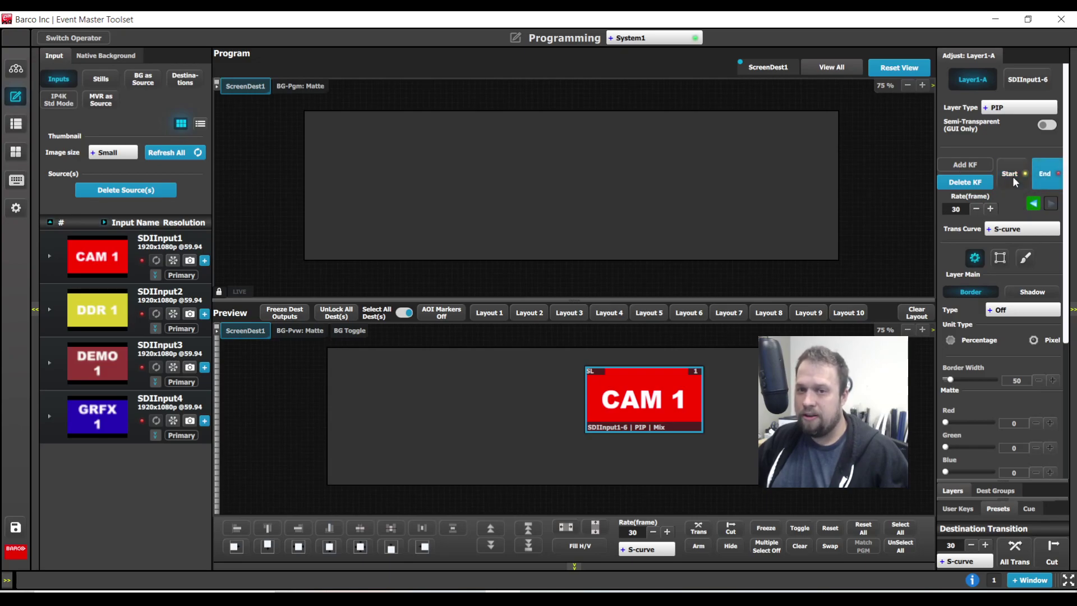
click(1011, 176)
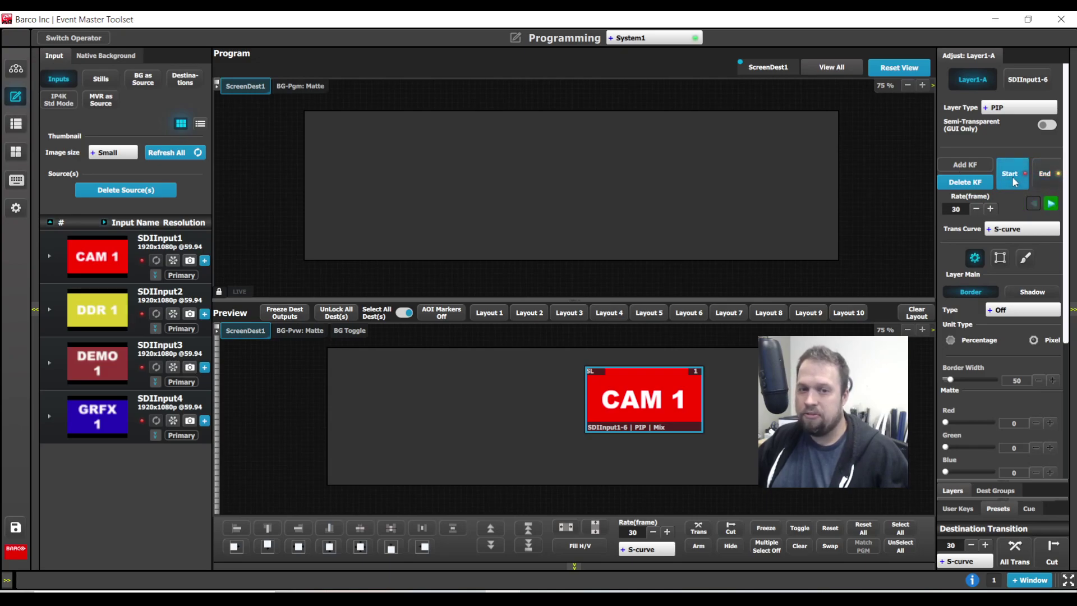
click(998, 509)
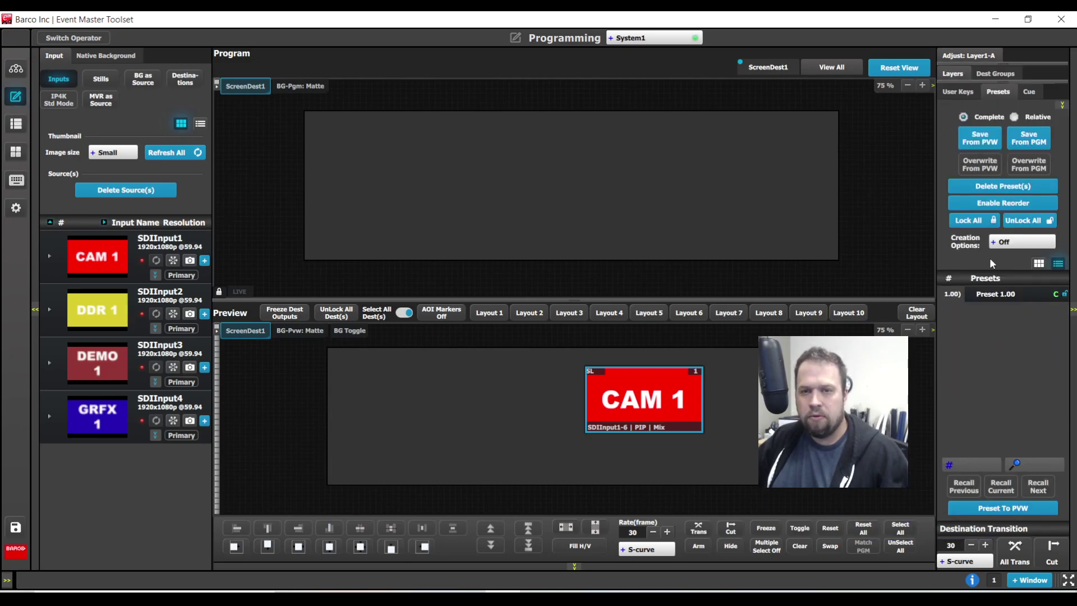
click(979, 144)
Enlarge CAM 1 to fill most of Preview, add an end keyframe, and save Preset 3.00
mouse_move(644, 402)
mouse_down()
mouse_move(455, 420)
mouse_move(654, 419)
mouse_up()
drag(521, 426, 507, 402)
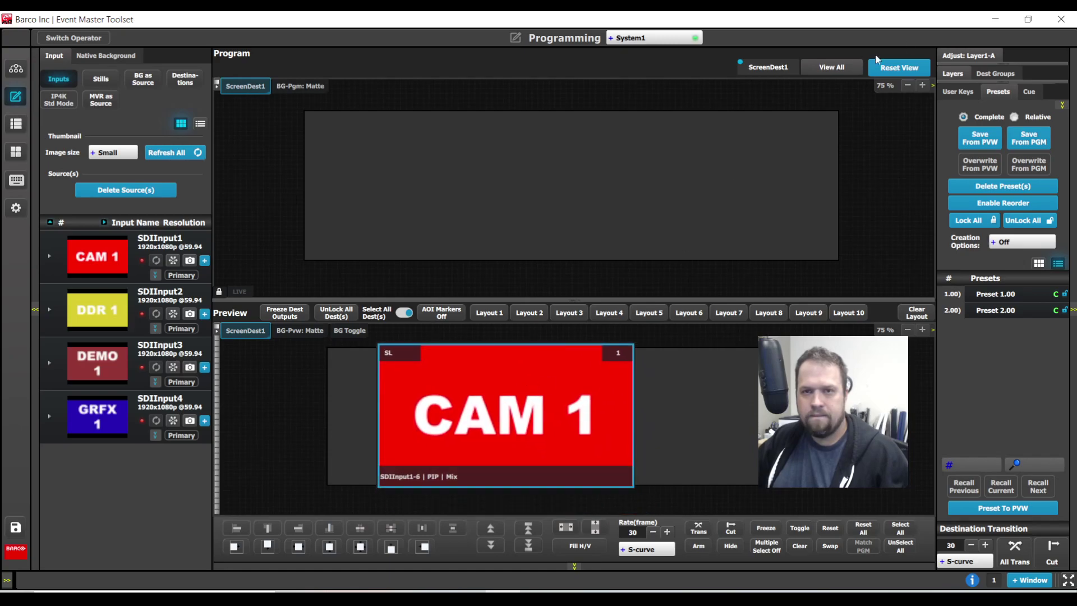
click(981, 56)
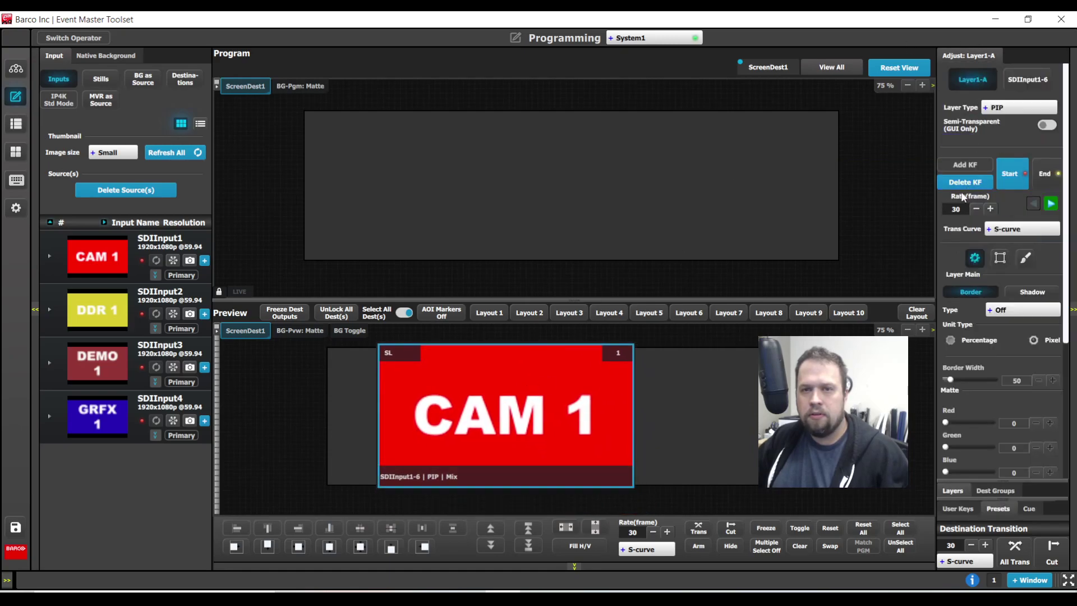
click(957, 168)
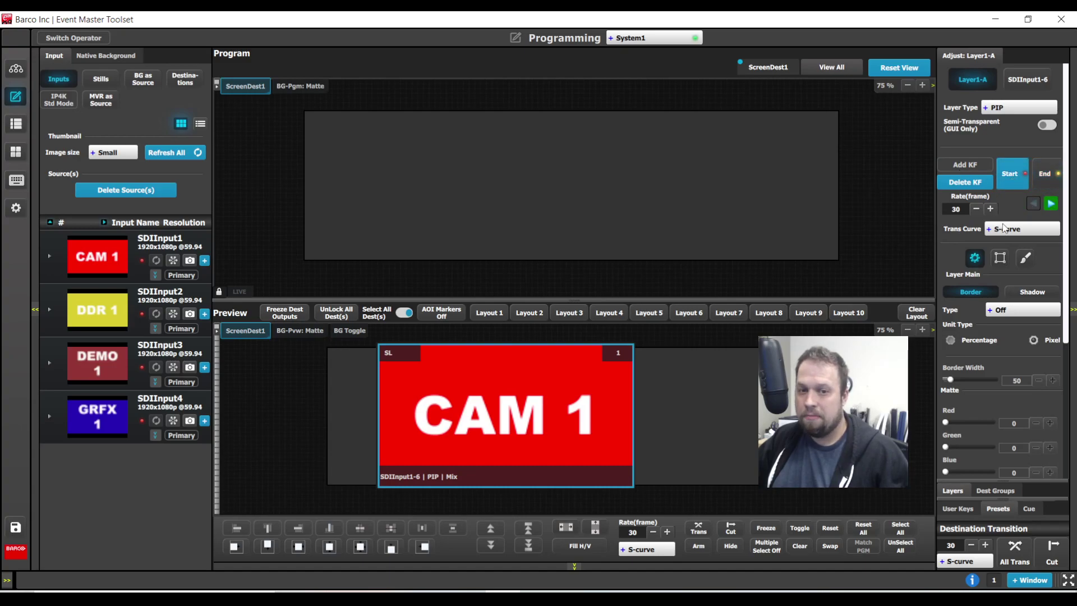
click(998, 509)
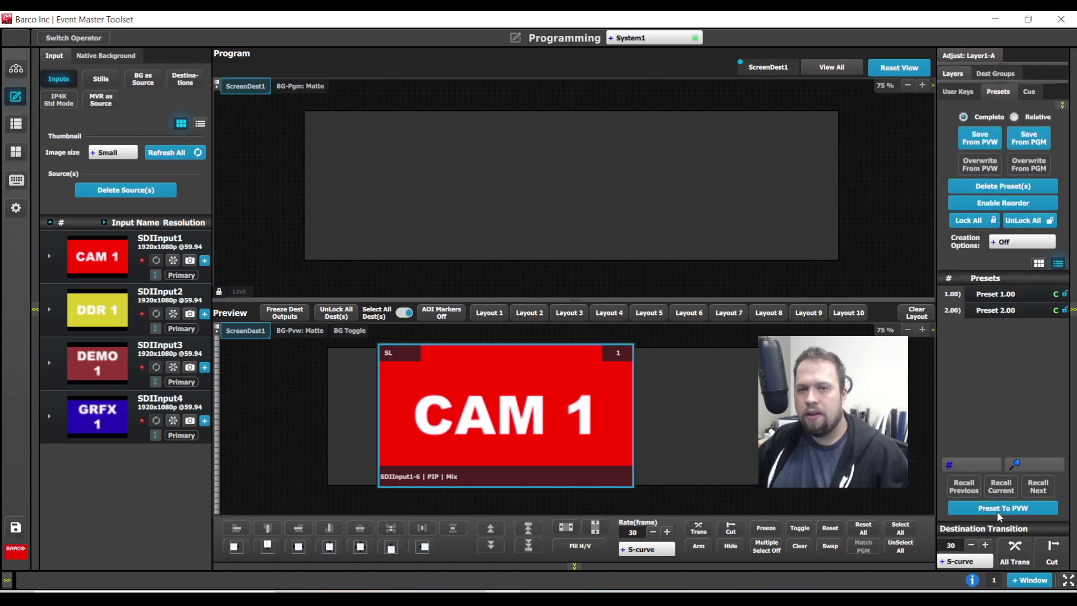
click(981, 143)
Recall Presets 1.00, 2.00 and 3.00 in turn, taking each to Program with All Trans
click(995, 294)
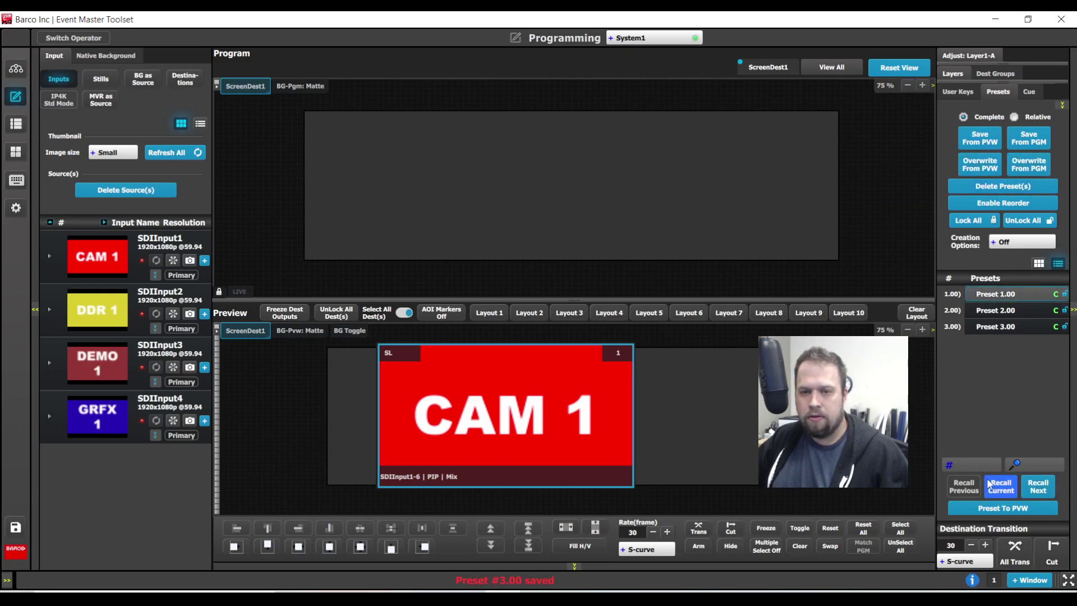
click(1001, 486)
click(1017, 555)
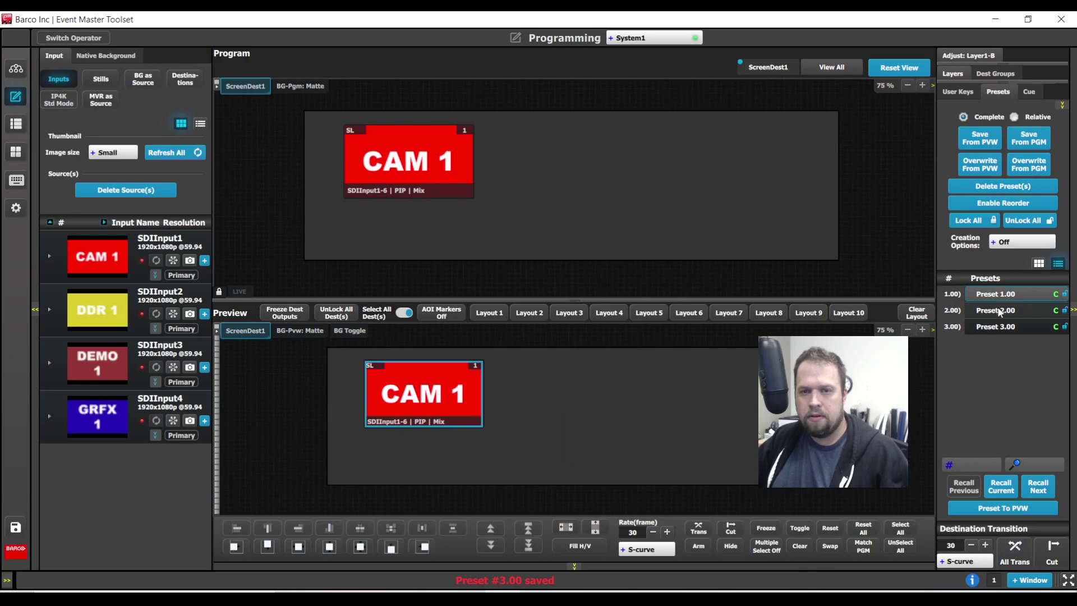
click(1006, 492)
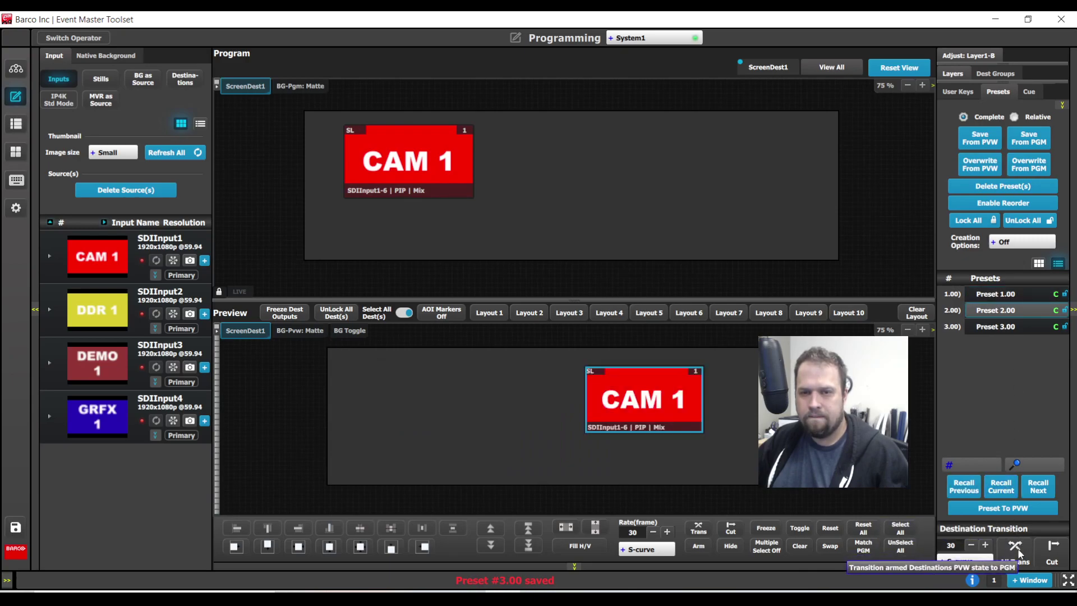
click(1016, 552)
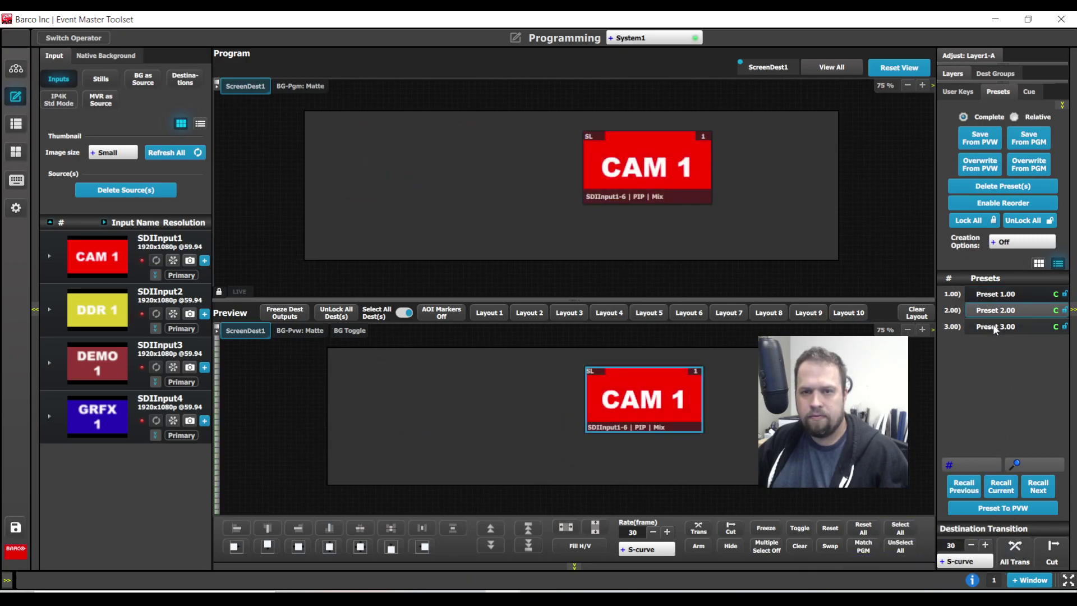
click(999, 486)
click(1015, 552)
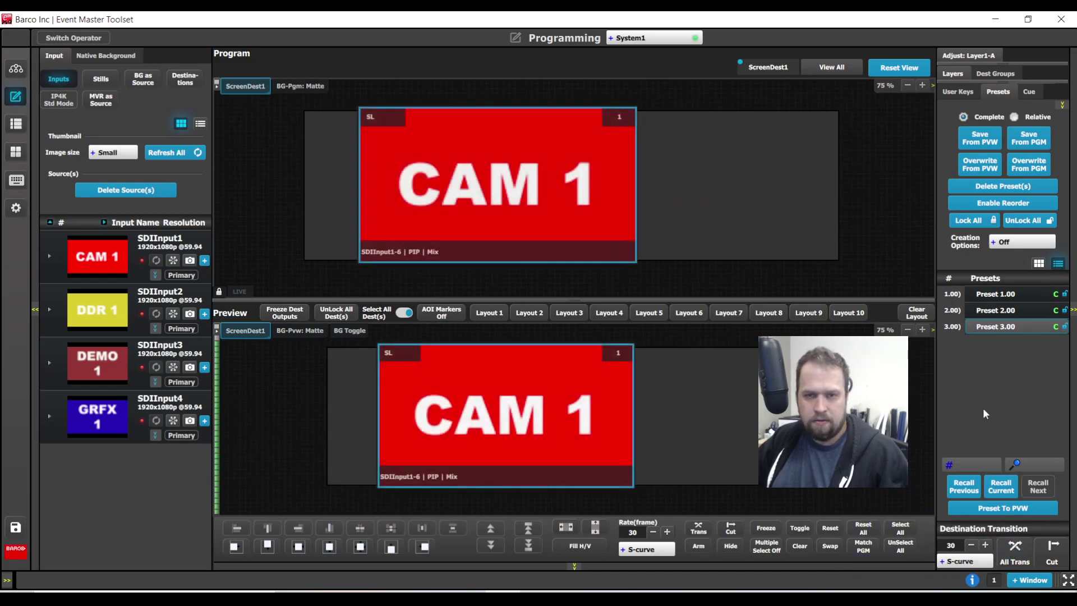
click(971, 58)
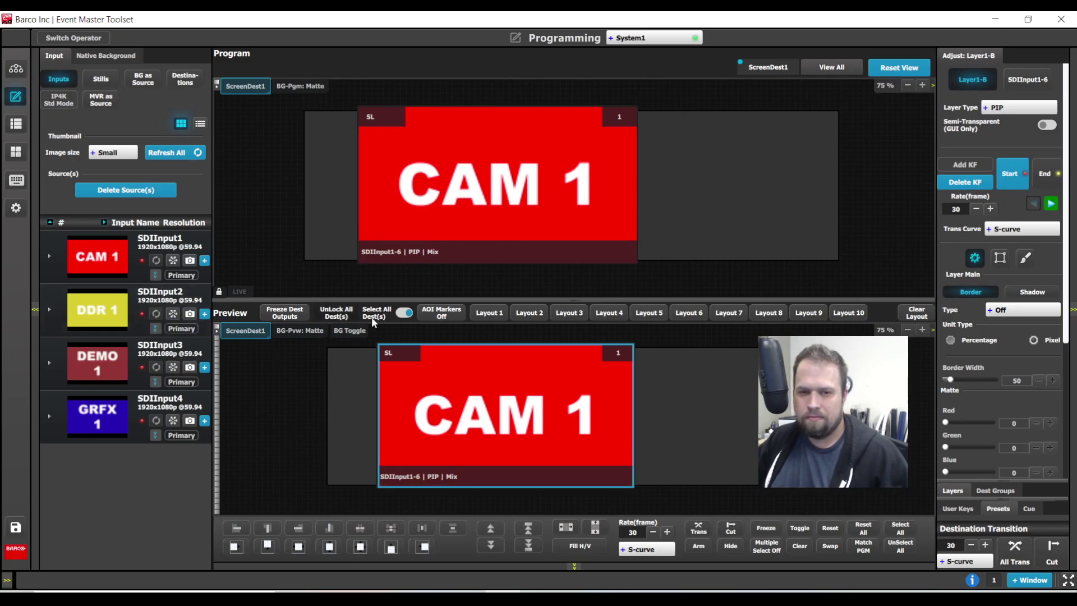
click(995, 509)
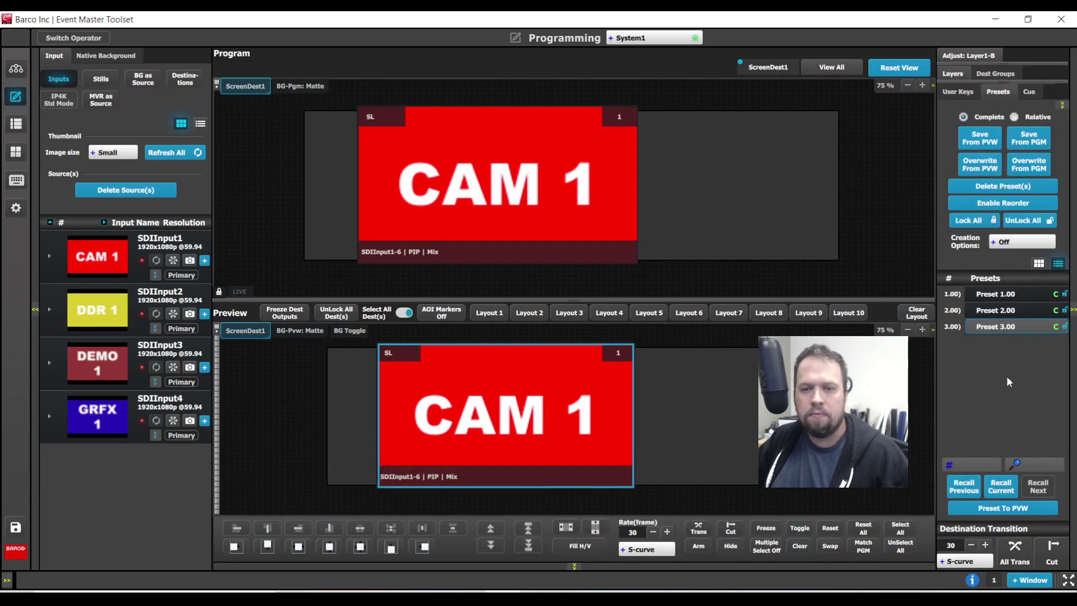
Delete the three presets and save the large CAM 1 layout as a new Preset 1.00
click(1002, 188)
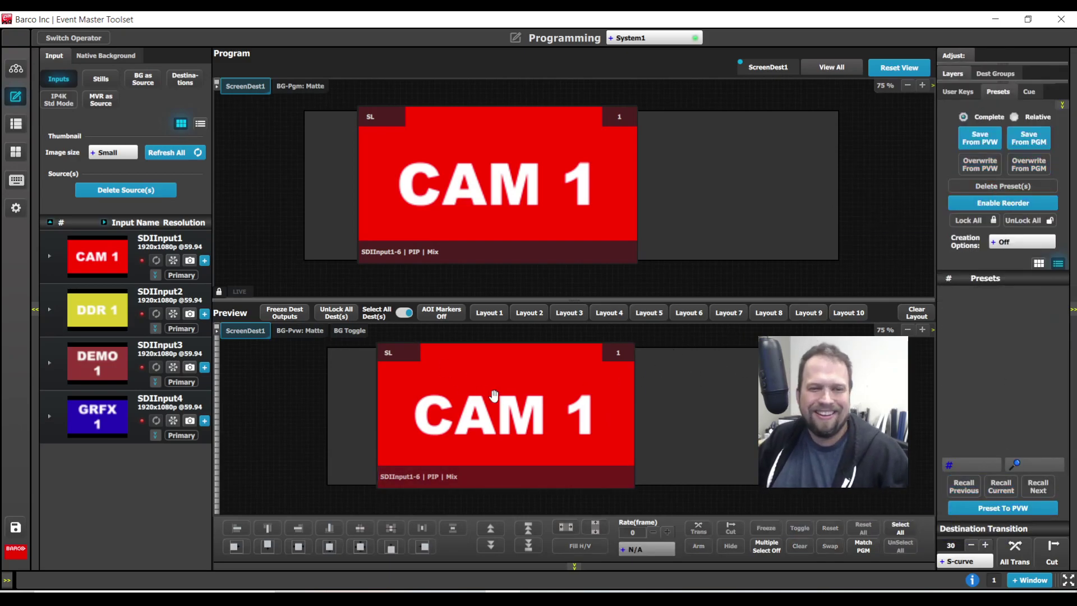
click(964, 55)
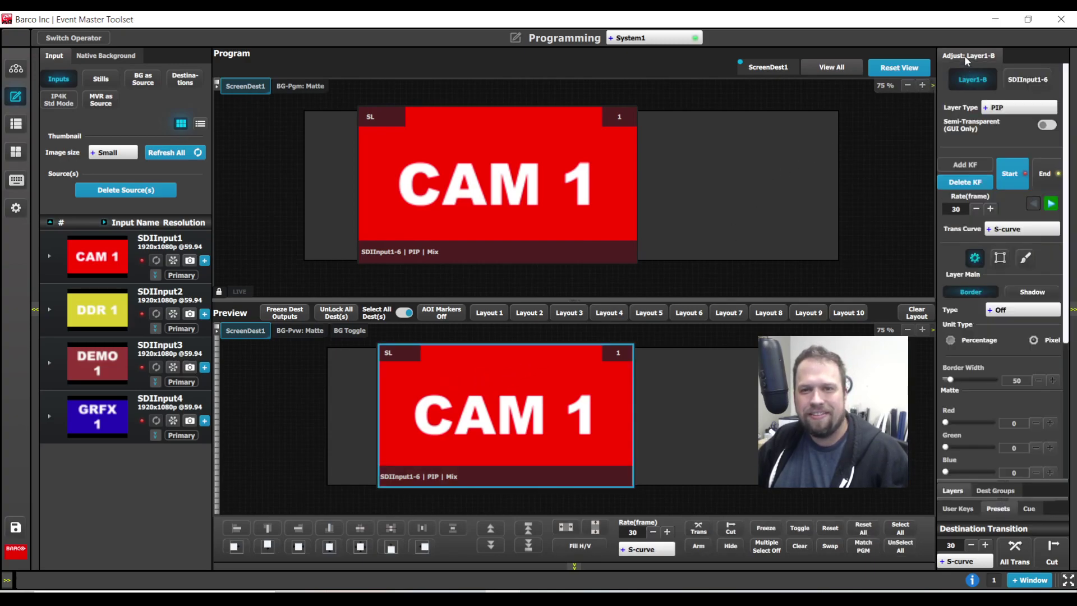
click(957, 164)
click(1009, 174)
click(1042, 175)
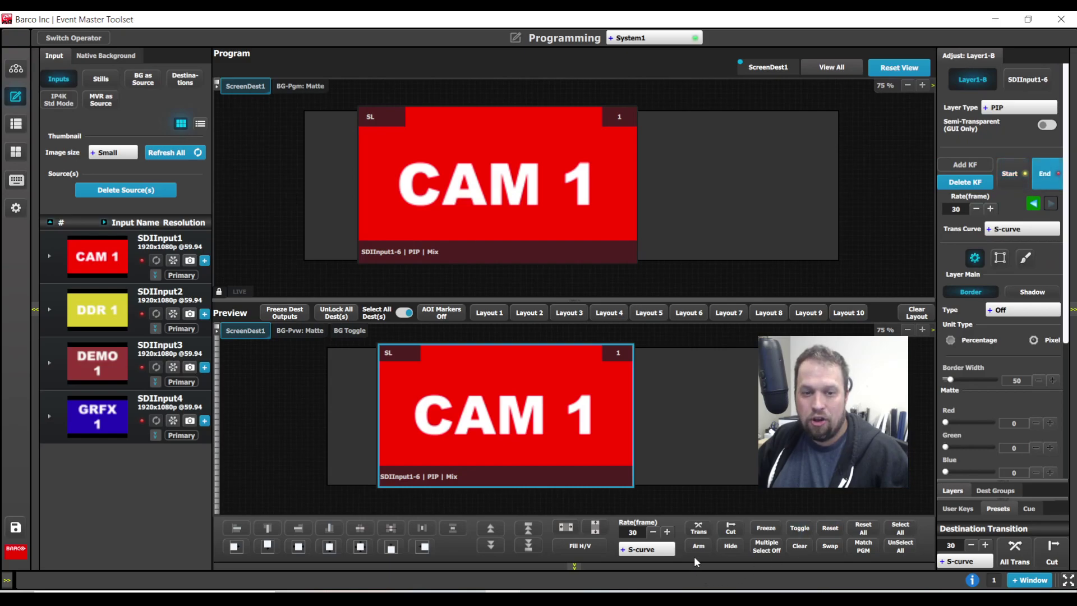
click(998, 509)
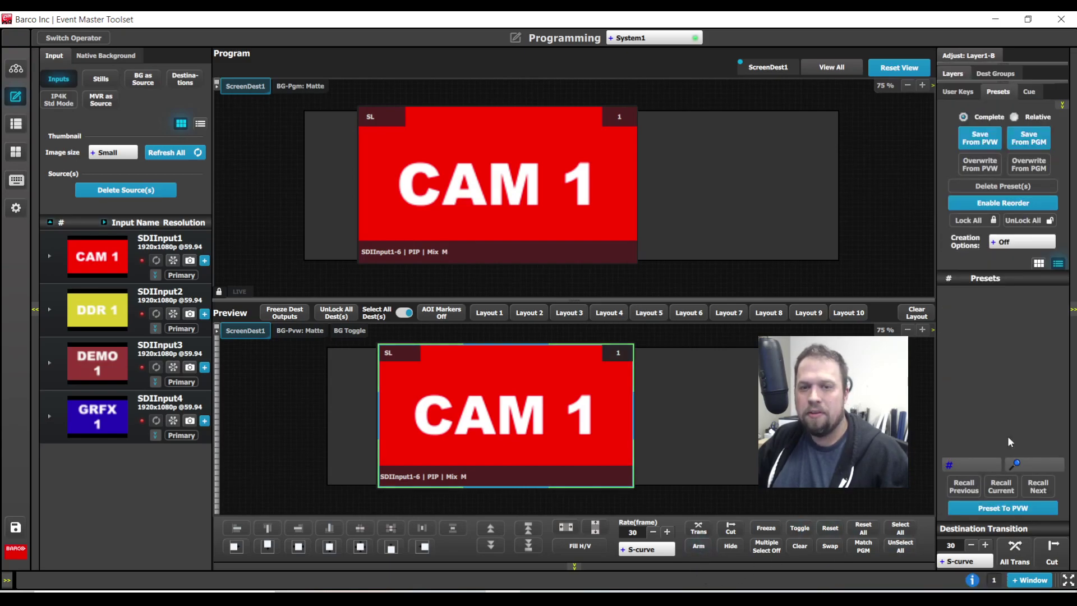
click(980, 138)
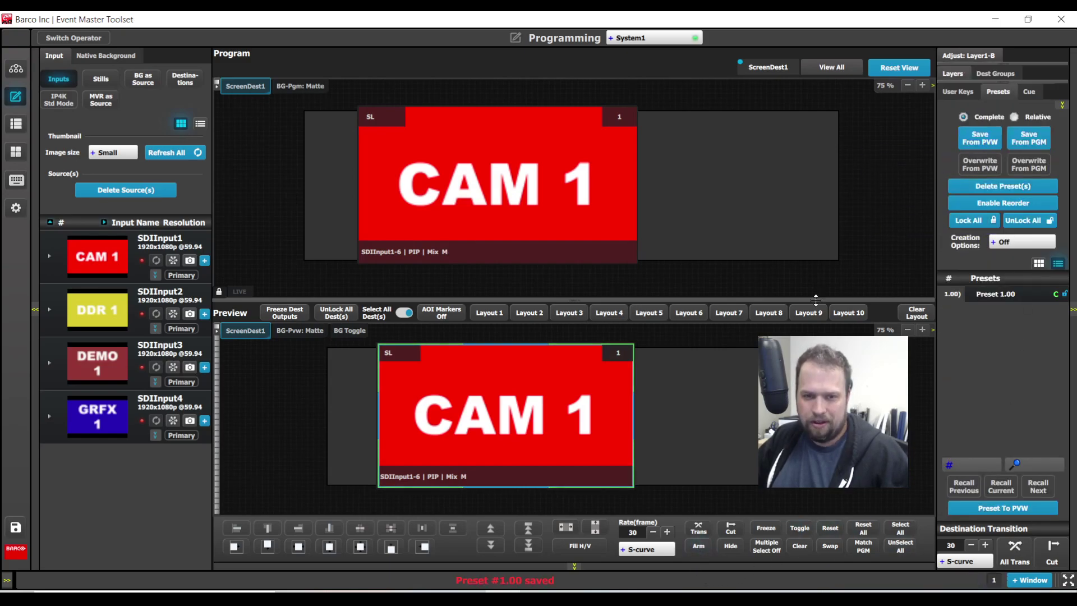
Shrink CAM 1 into a small box at upper left and remove its existing keyframe
click(511, 377)
drag(378, 375, 357, 413)
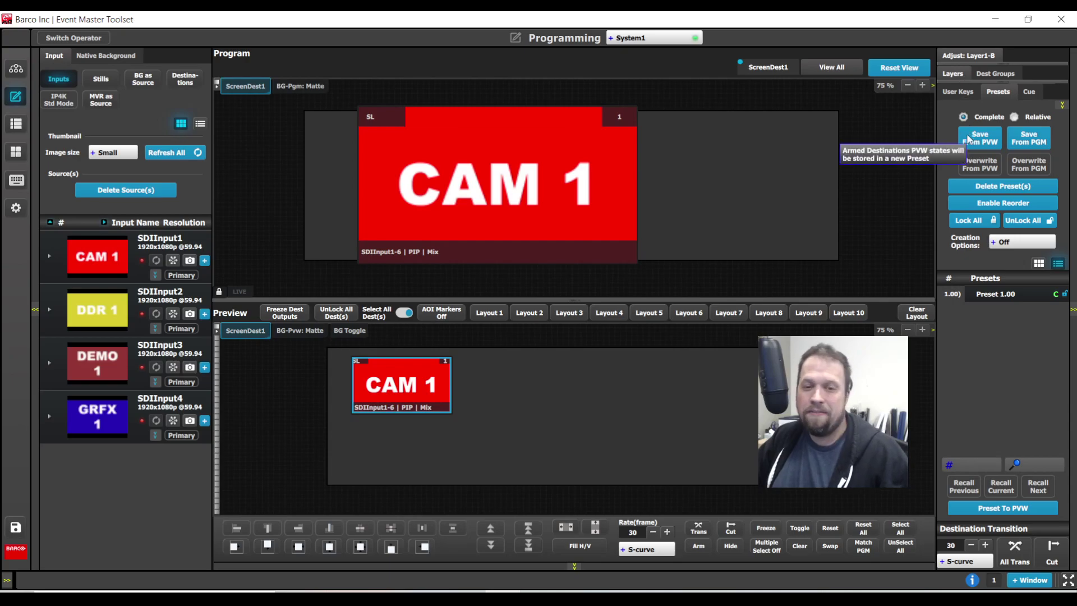
click(974, 58)
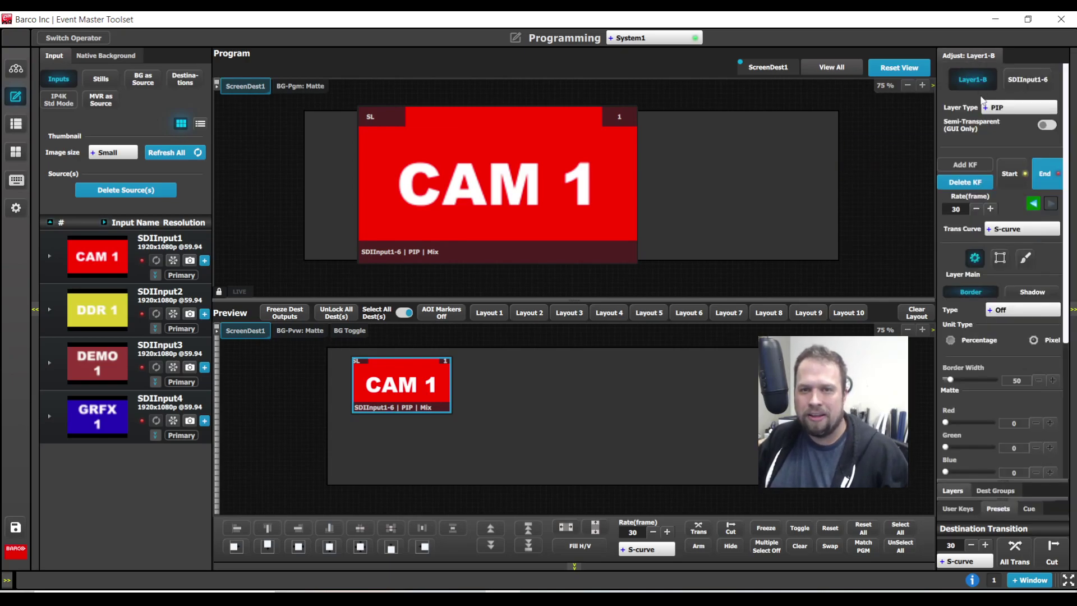
click(966, 183)
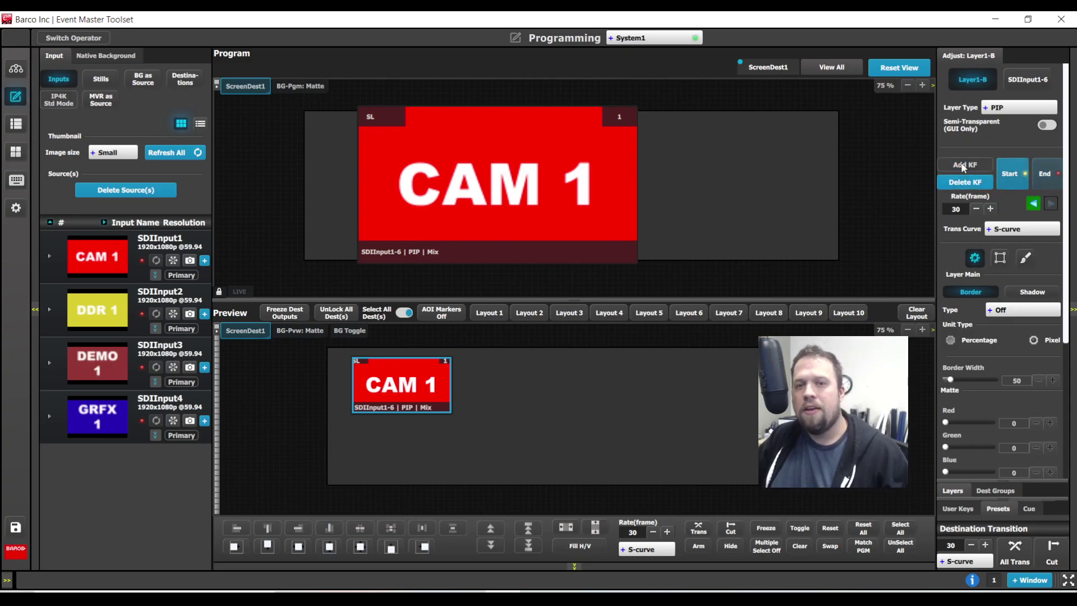
Add a keyframe, arm the layer, and save the upper-left layout as Preset 2.00
click(963, 167)
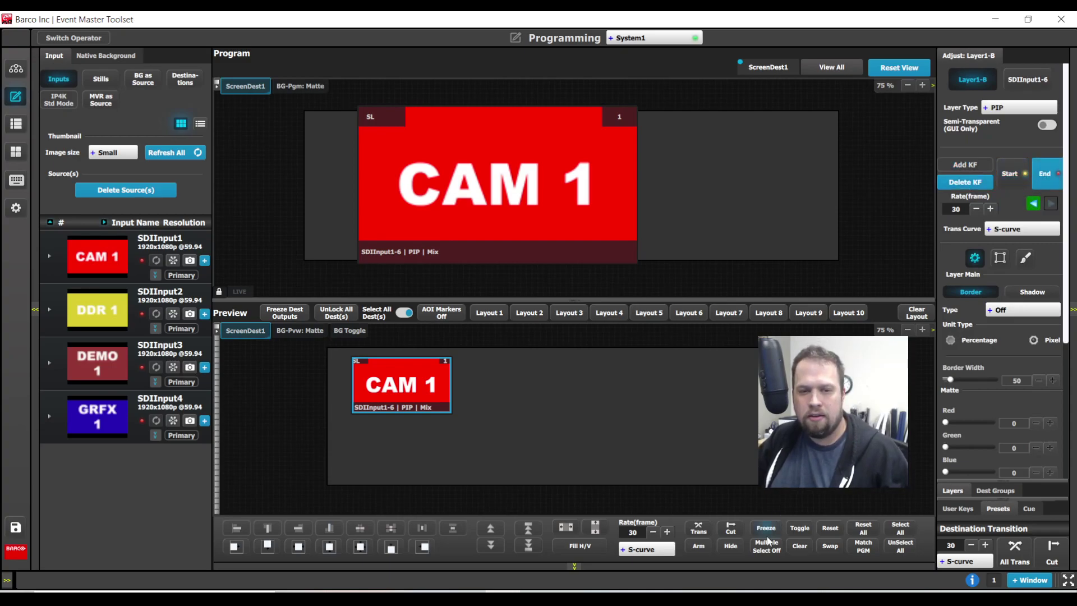
click(700, 547)
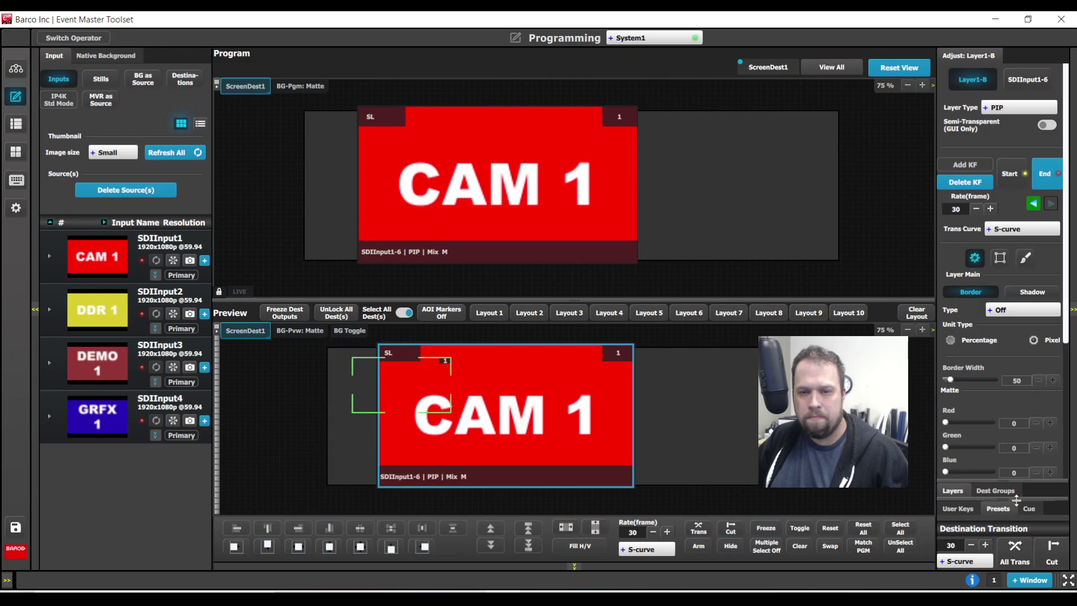
click(1001, 508)
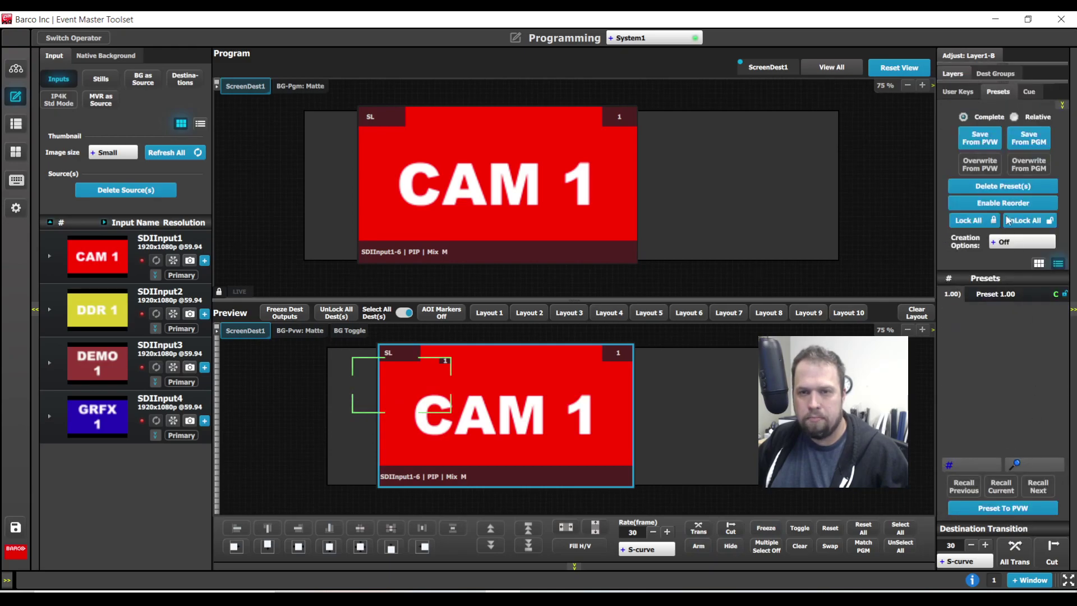
click(988, 137)
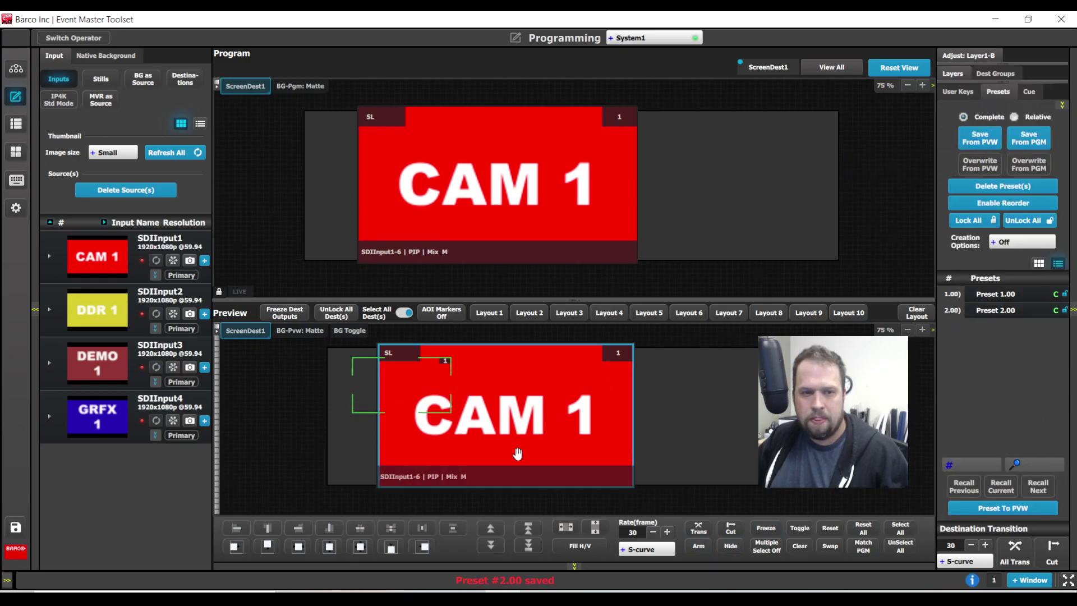
Move CAM 1 small to lower right, arm it, save Preset 3.00, then disarm
drag(459, 427, 615, 433)
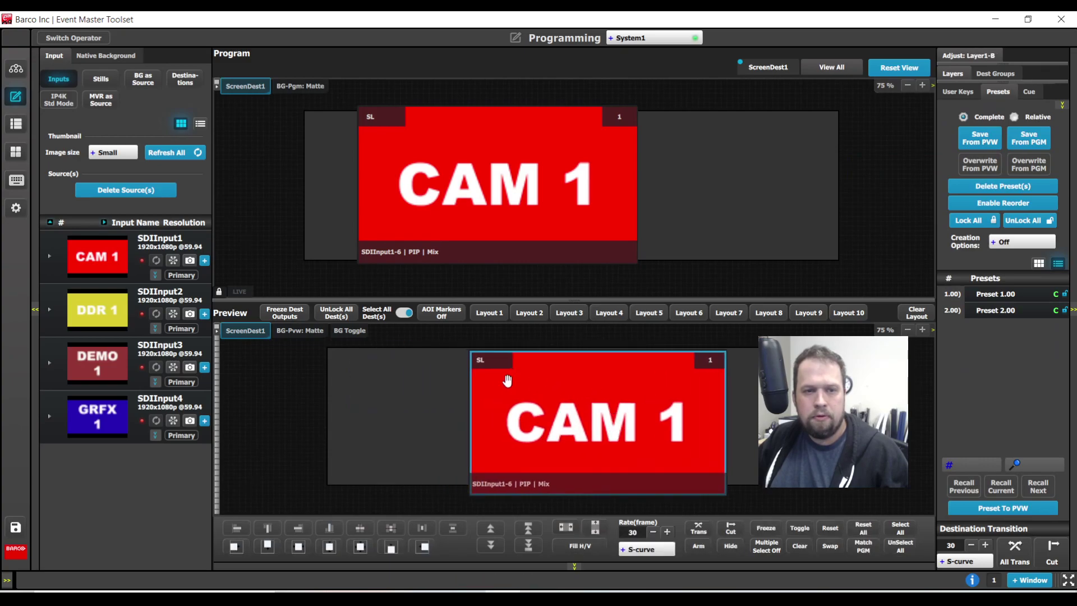
drag(469, 384, 661, 448)
click(974, 56)
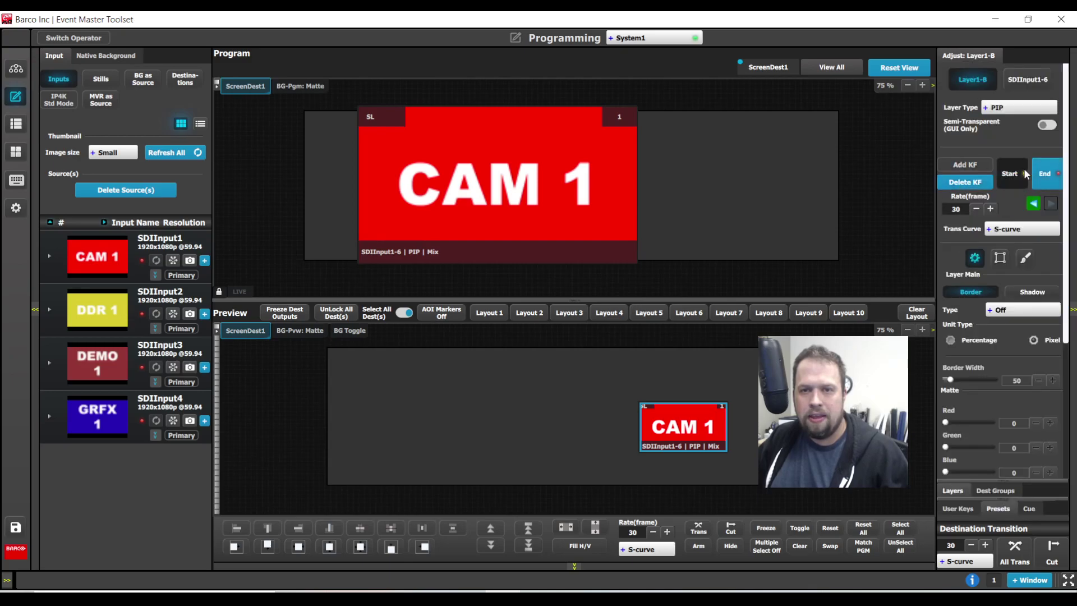
click(702, 549)
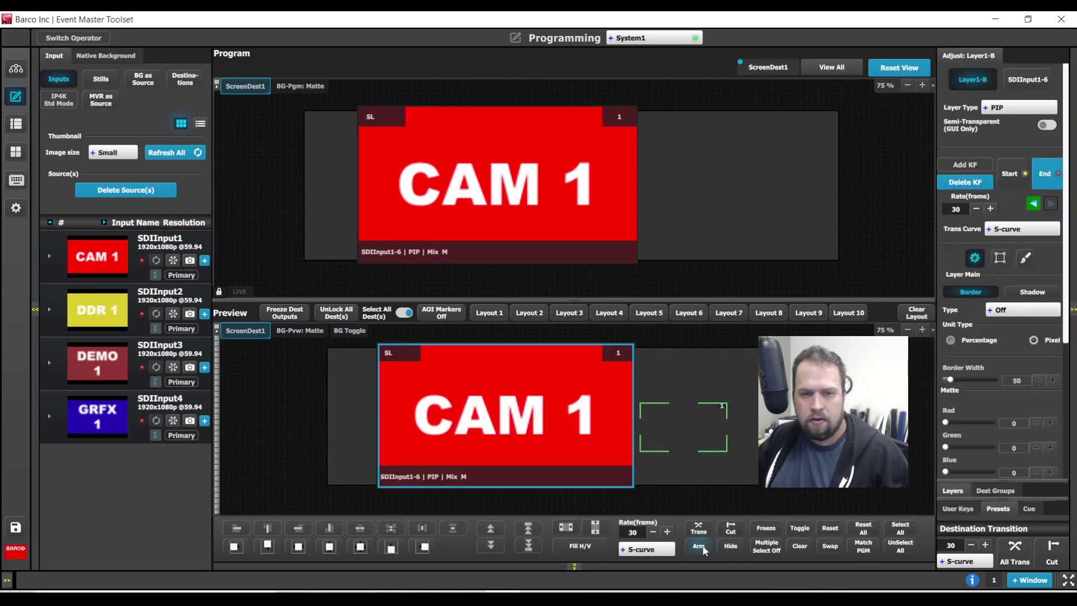
click(998, 508)
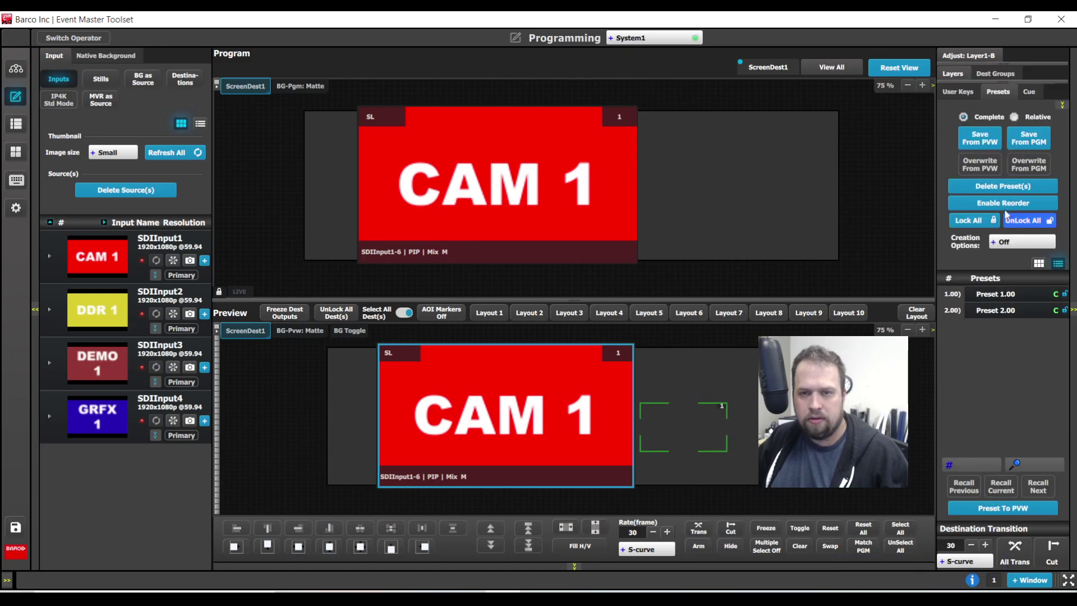
click(980, 138)
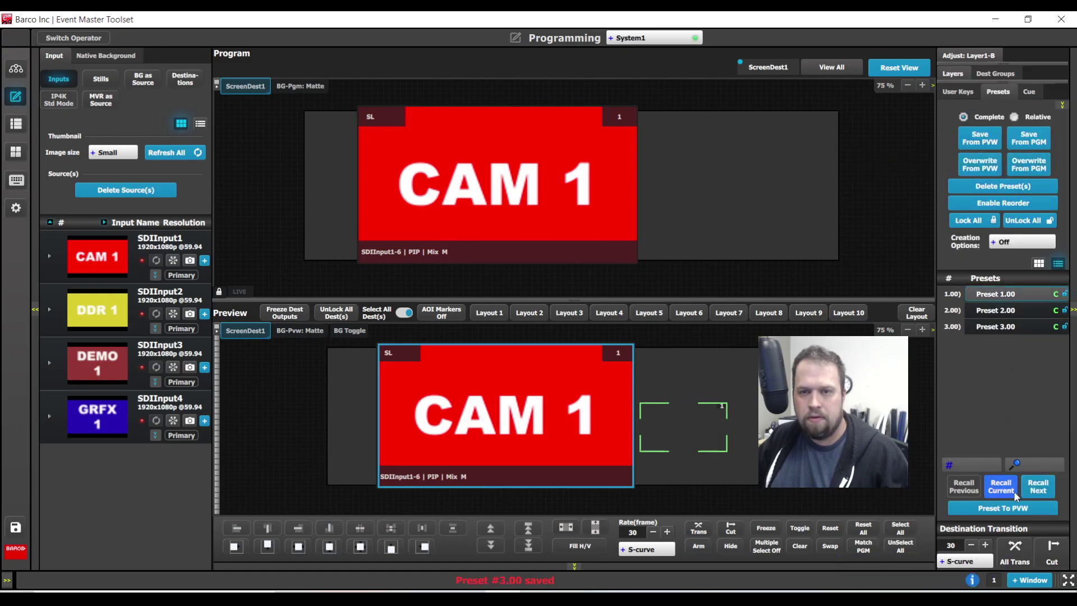
click(1003, 508)
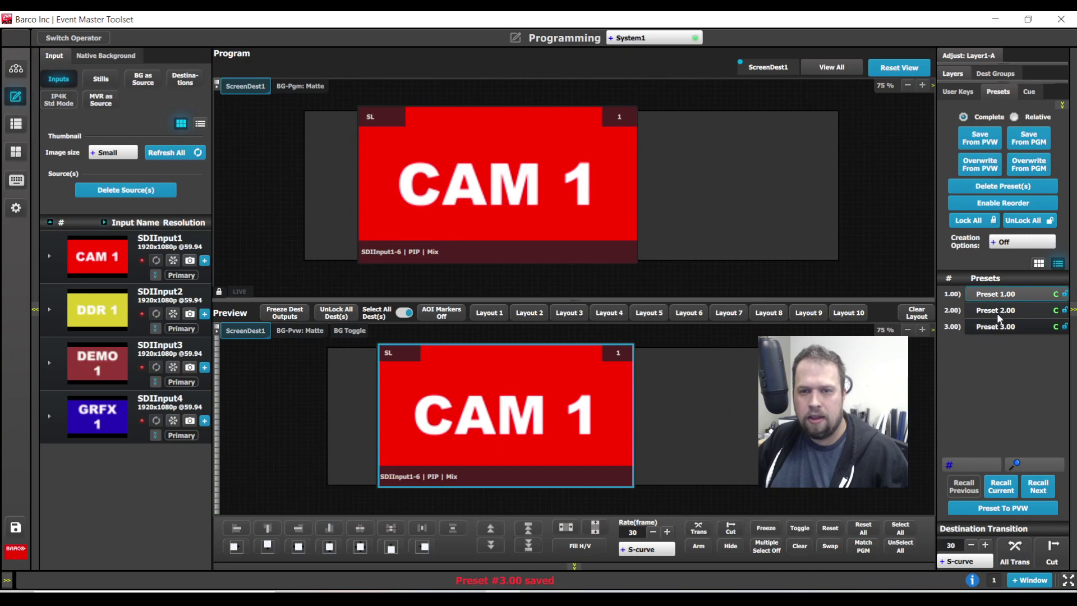
Recall Preset 2.00 with Recall Current/Next, then load Preset 3.00 and take it to Program
click(995, 310)
click(1001, 486)
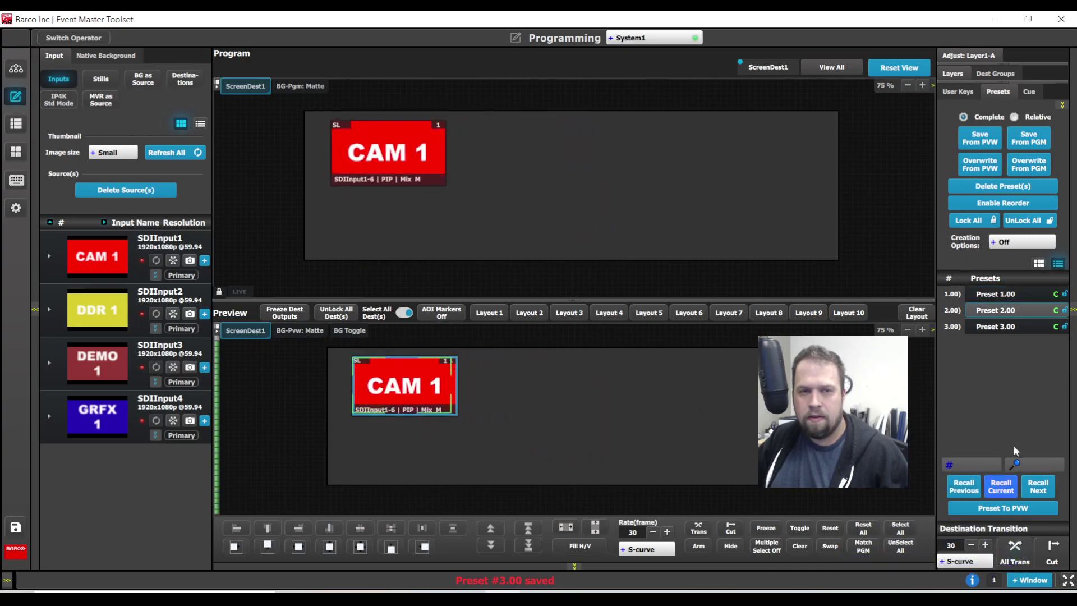
click(1003, 489)
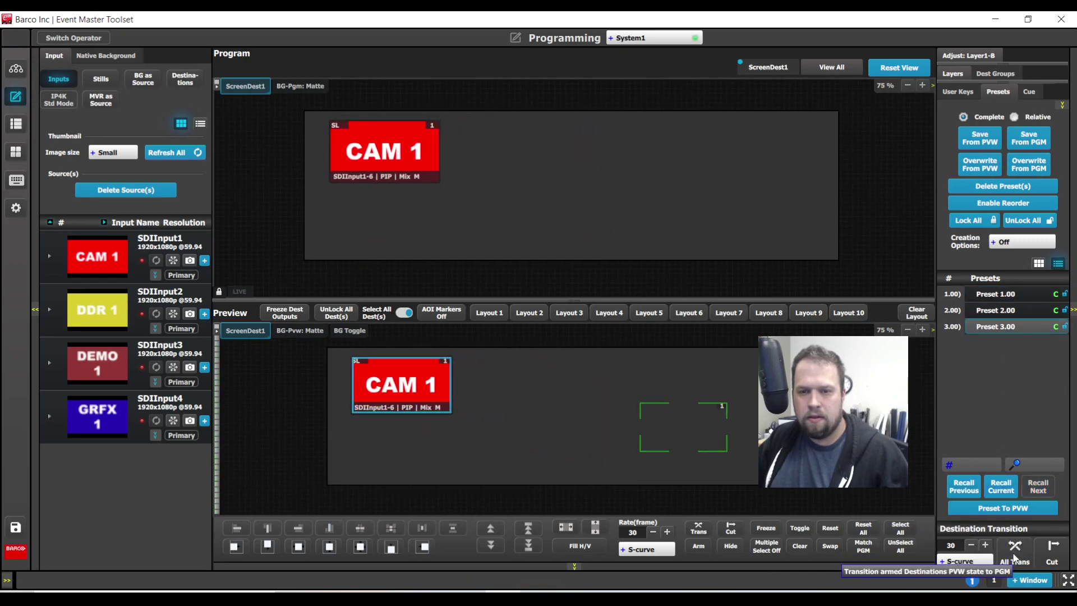
click(1003, 488)
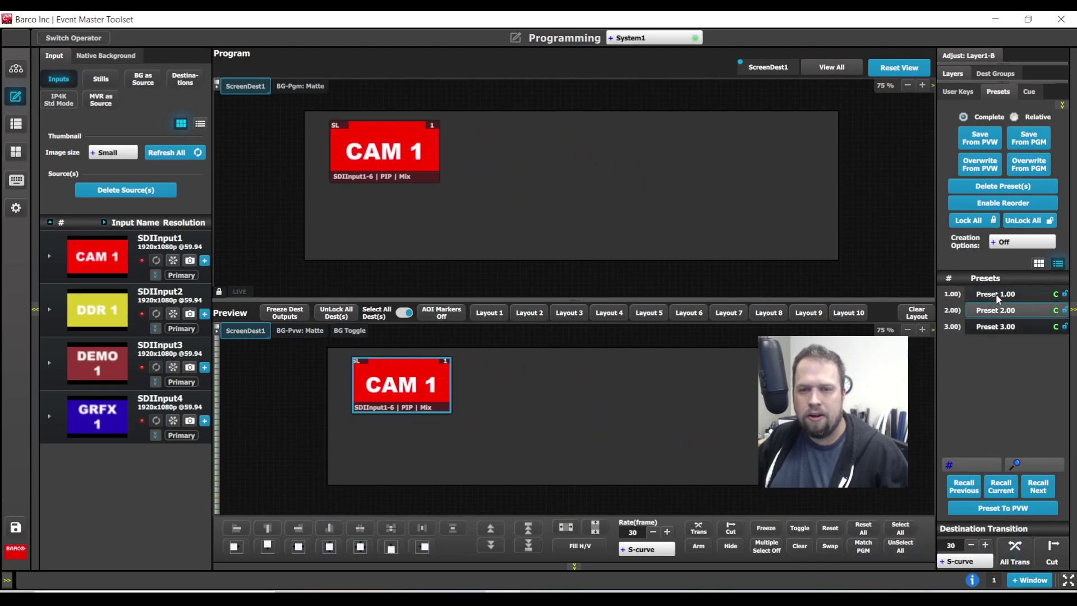
click(996, 326)
click(1002, 508)
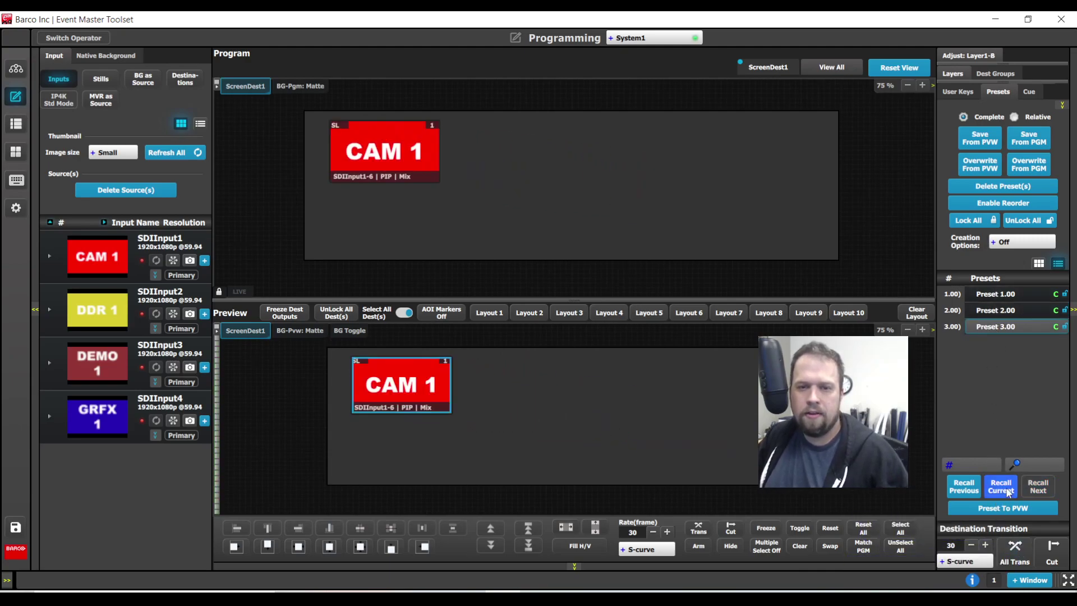
click(1015, 552)
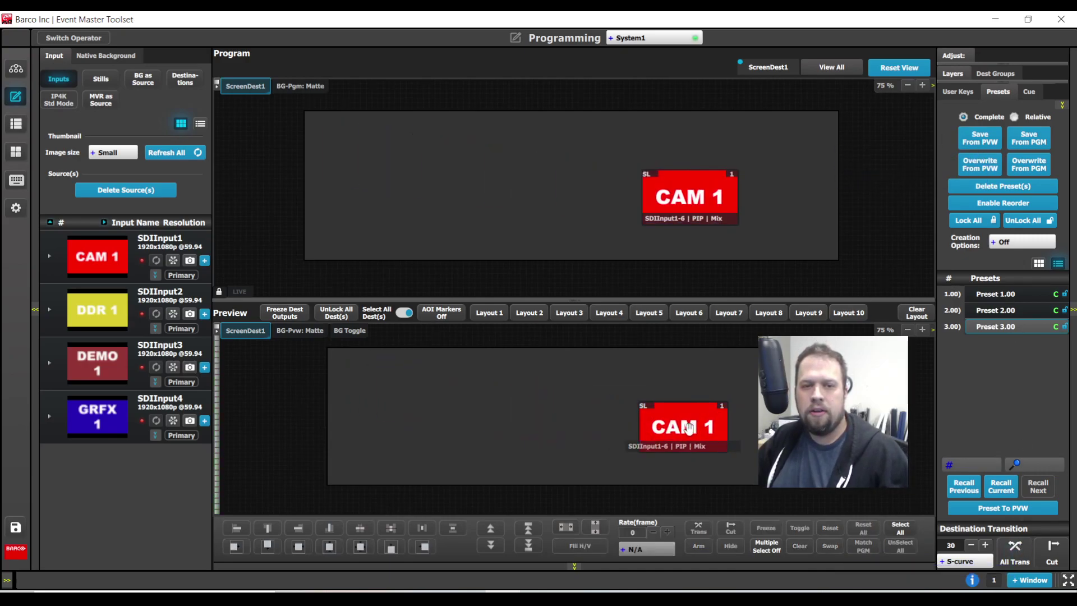
Recall Presets 2.00 and 3.00 again, transitioning CAM 1 between upper-left and lower-right on Program
click(689, 428)
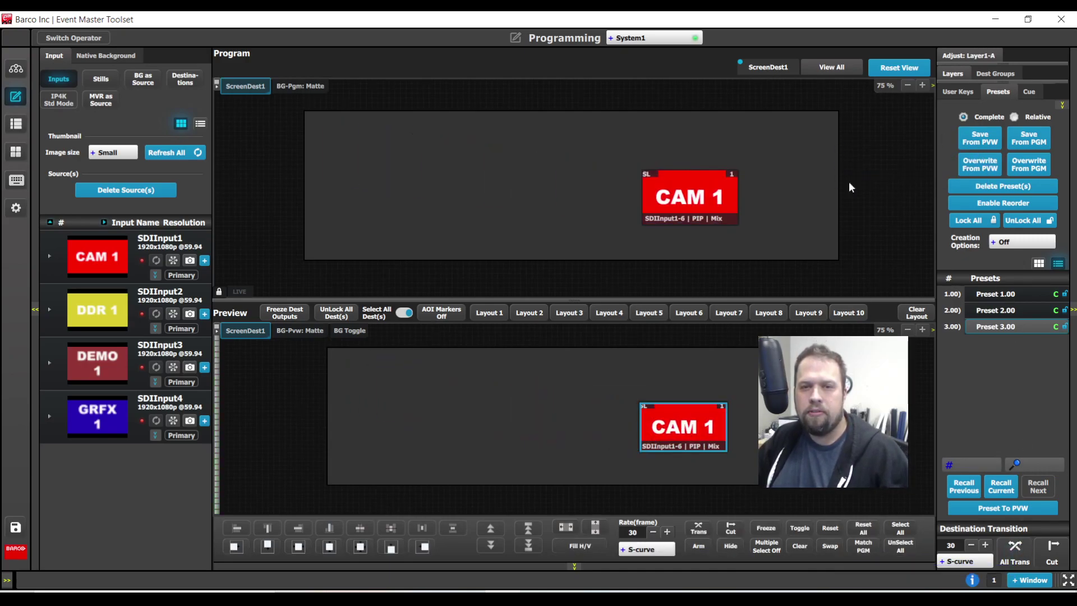
click(968, 56)
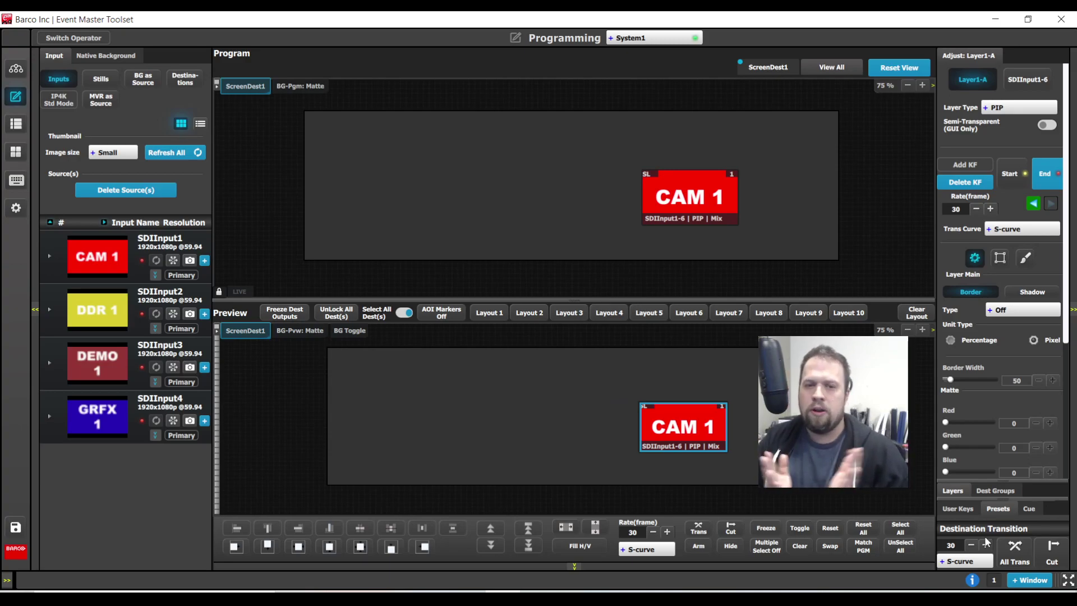
click(998, 508)
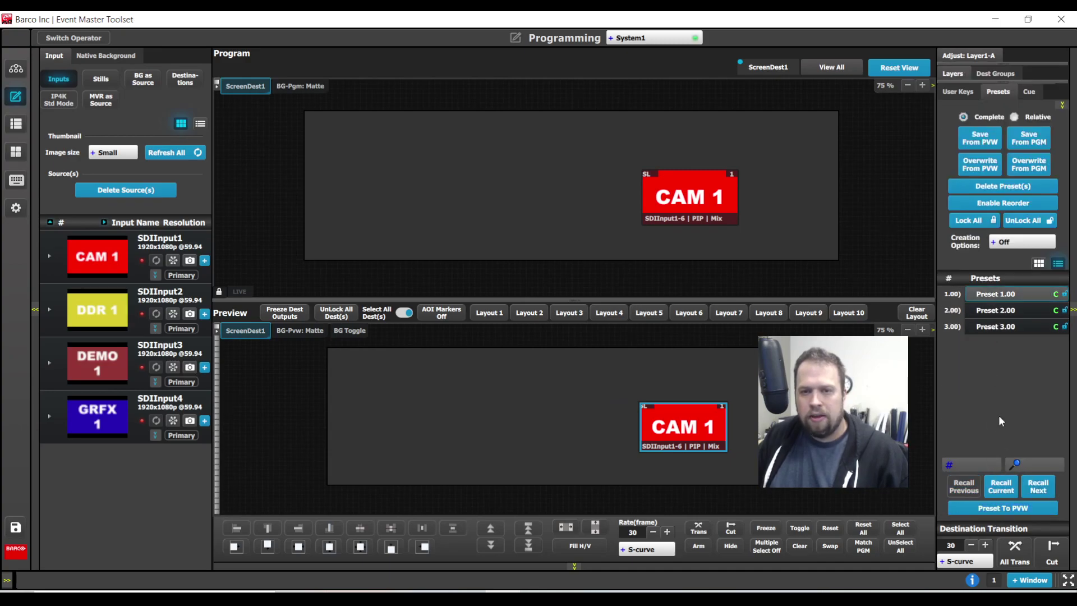
click(1002, 488)
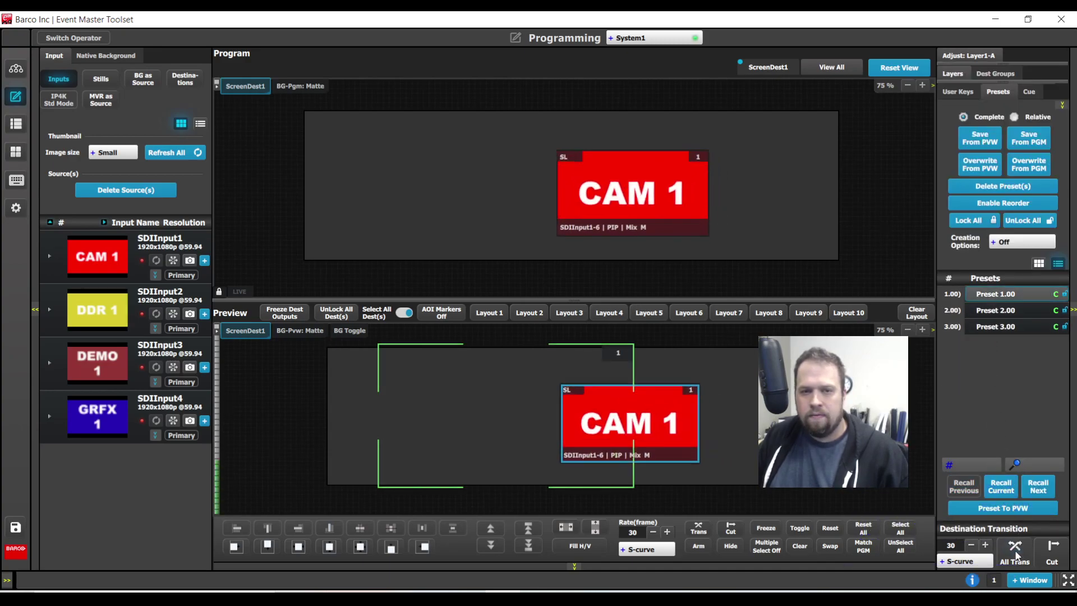
click(995, 310)
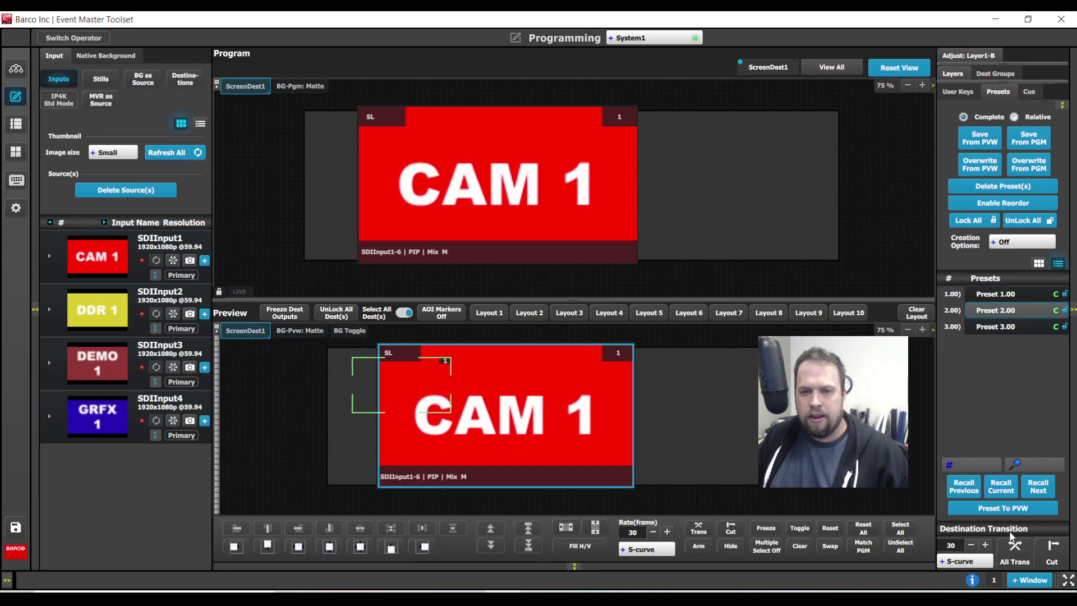
click(1021, 558)
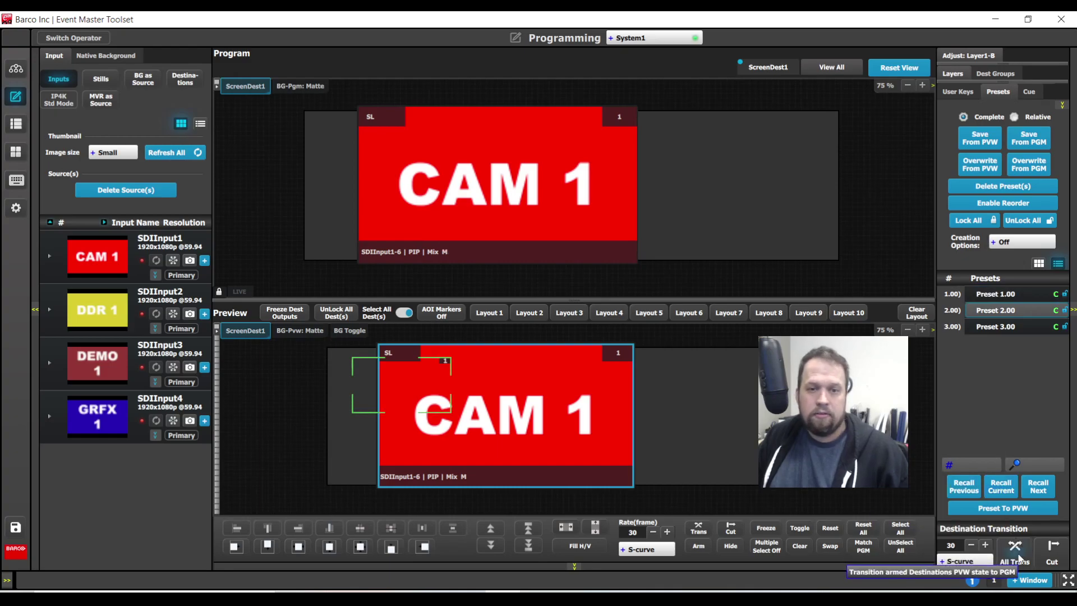
click(996, 326)
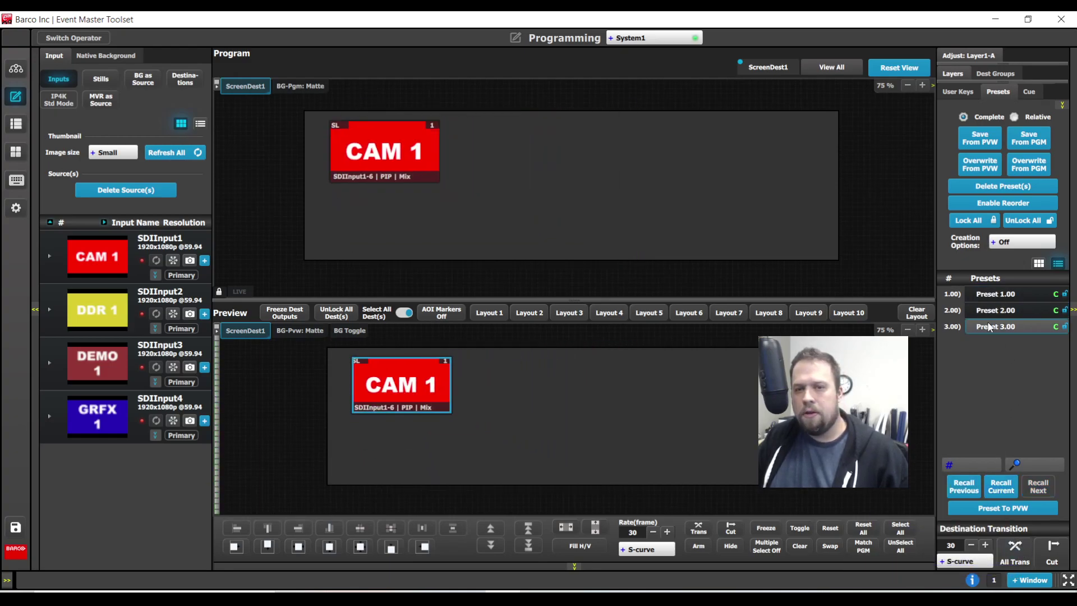
click(1016, 554)
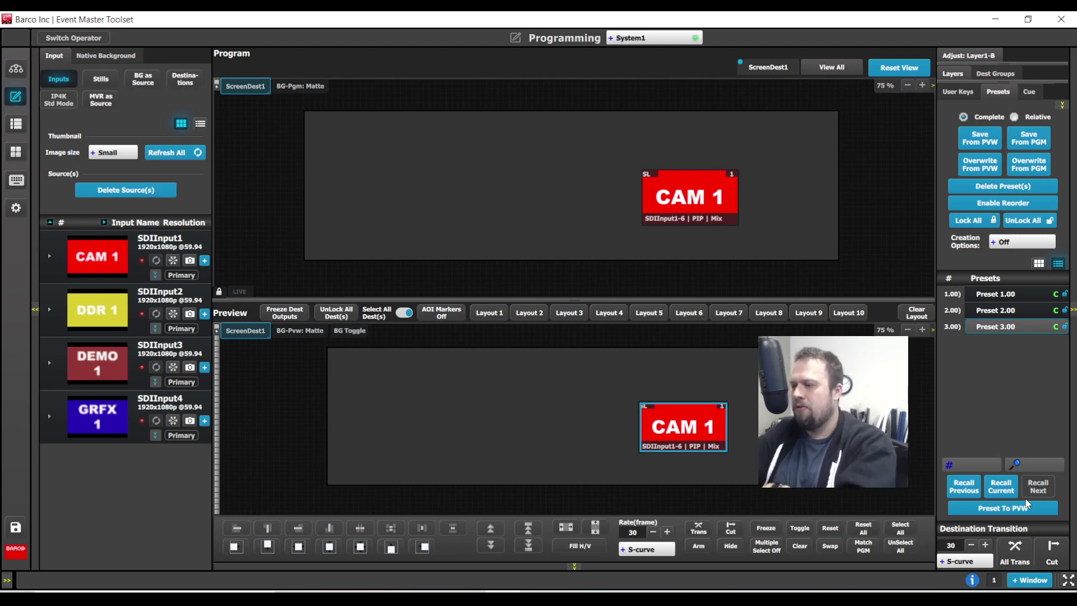
Complete the transition so Program shows CAM 1 as the small lower-right Preset 3.00 PIP
click(1027, 503)
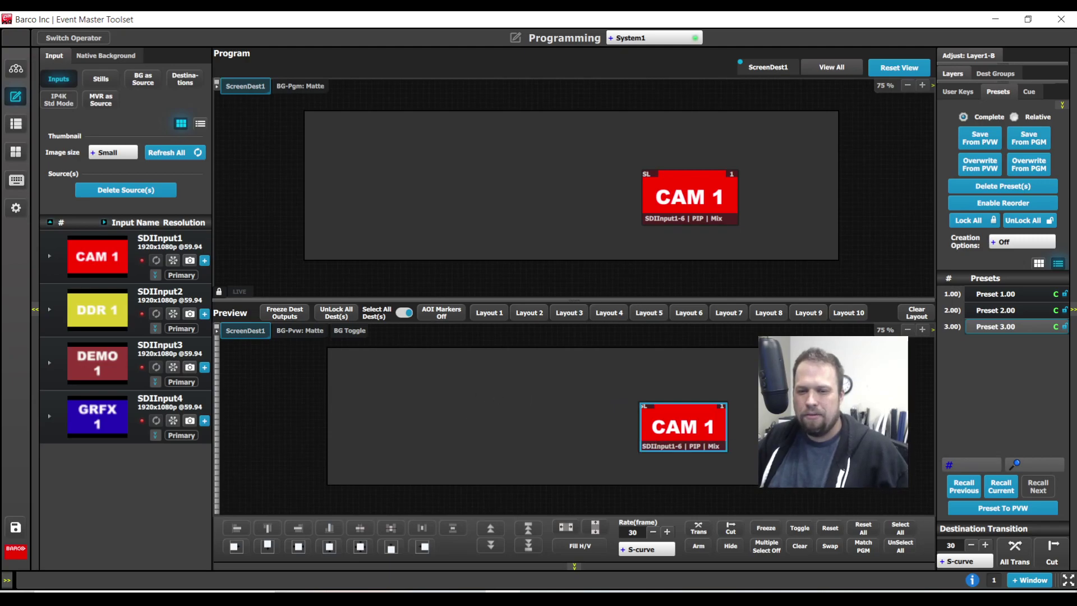